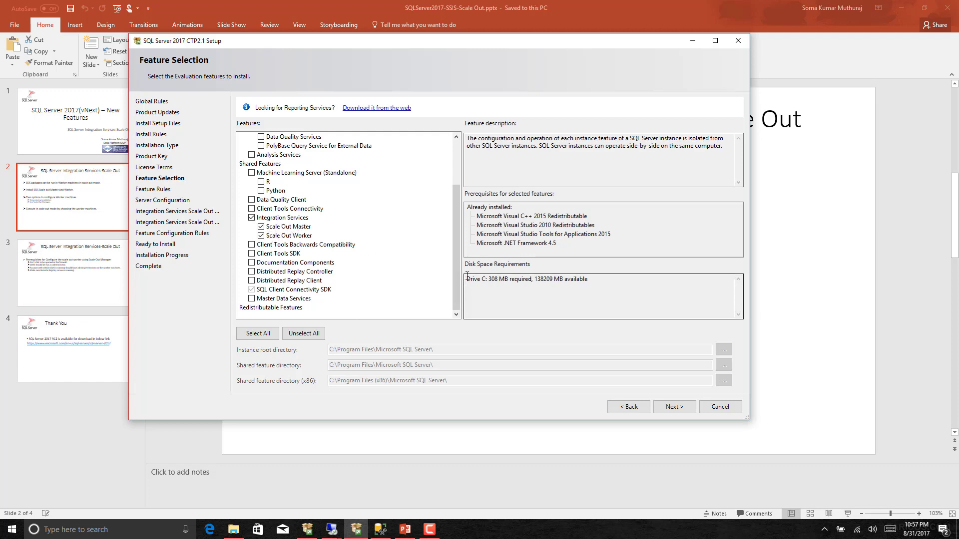
Step: Advance the SQL Server 2017 setup to the Scale Out master node configuration and examine its port number
click(672, 407)
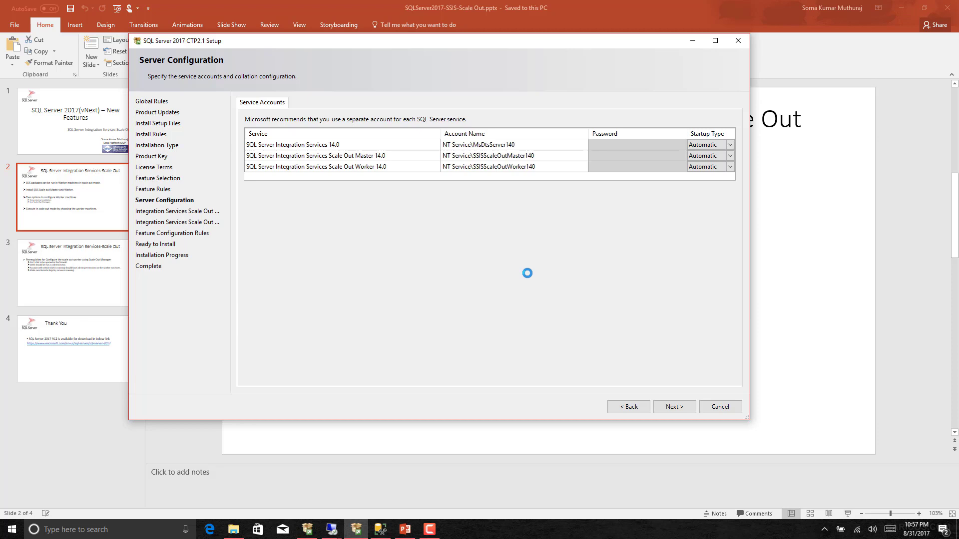
click(674, 407)
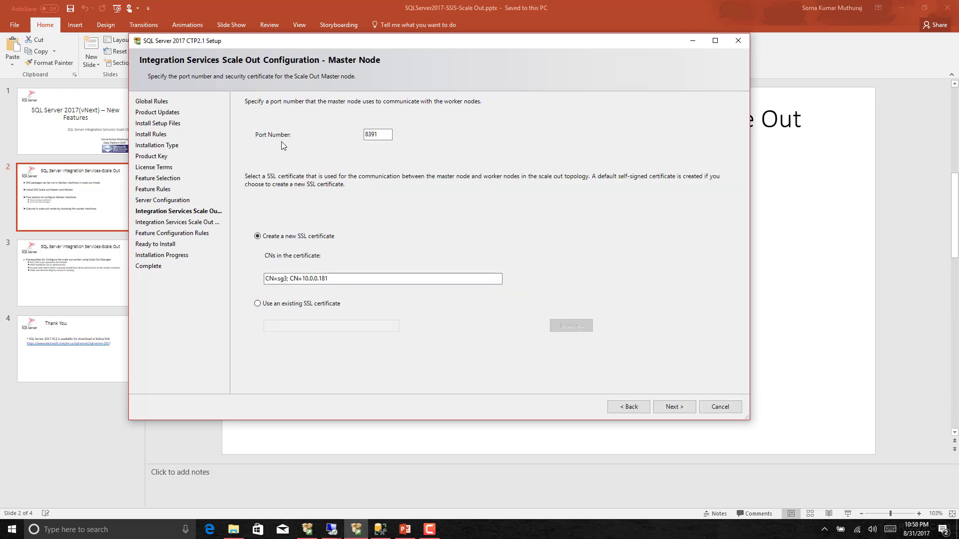
drag(381, 134, 363, 135)
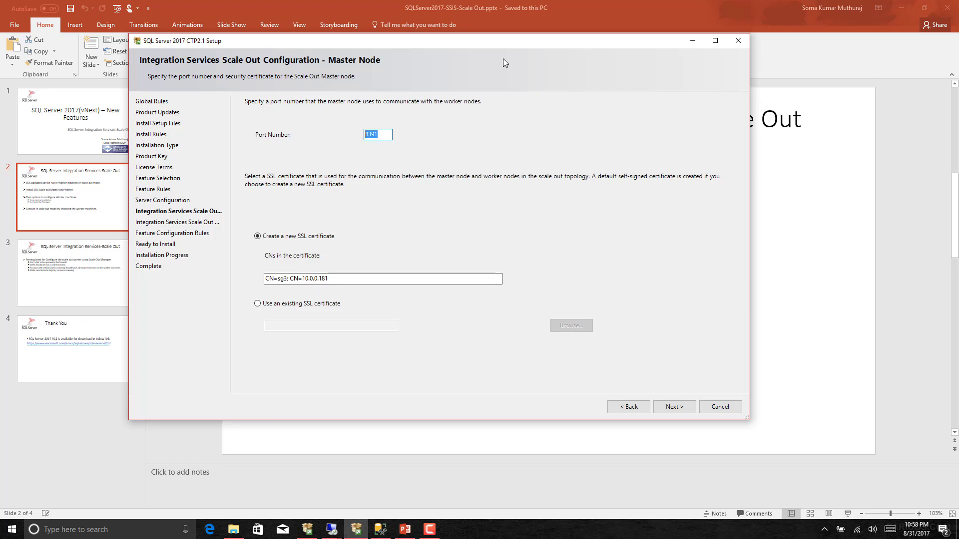
Step: Examine the master endpoint and SSL certificate fields of the Scale Out worker node configuration, and cancel the setup
click(670, 407)
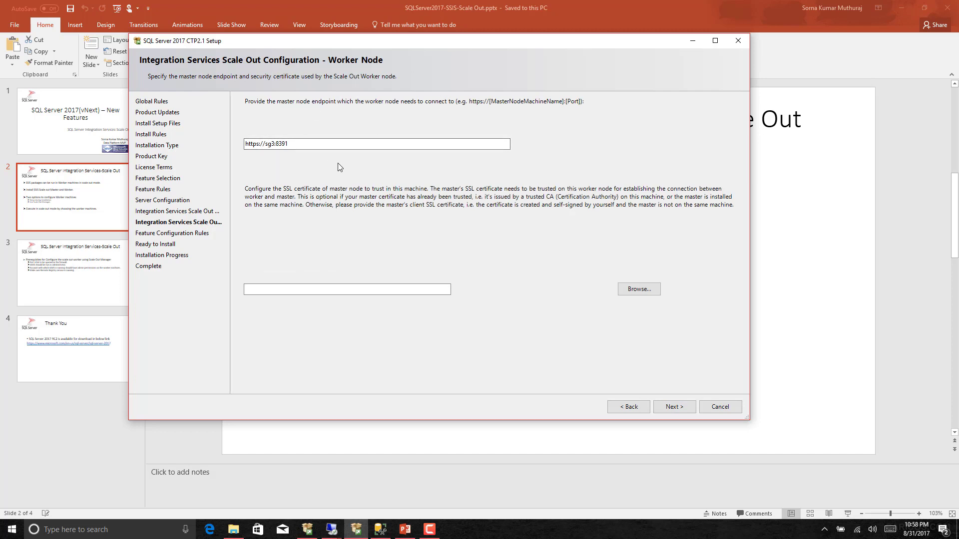
drag(249, 144, 252, 145)
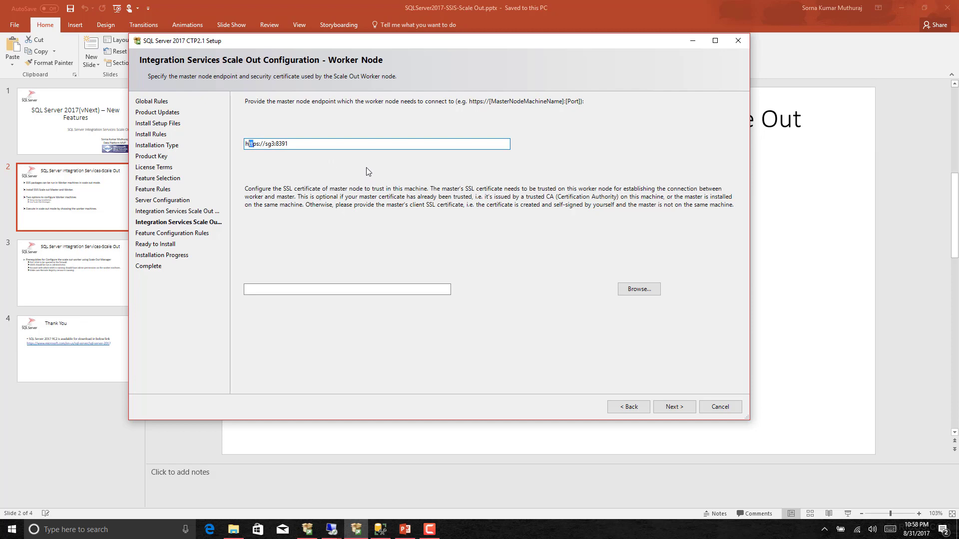
click(413, 287)
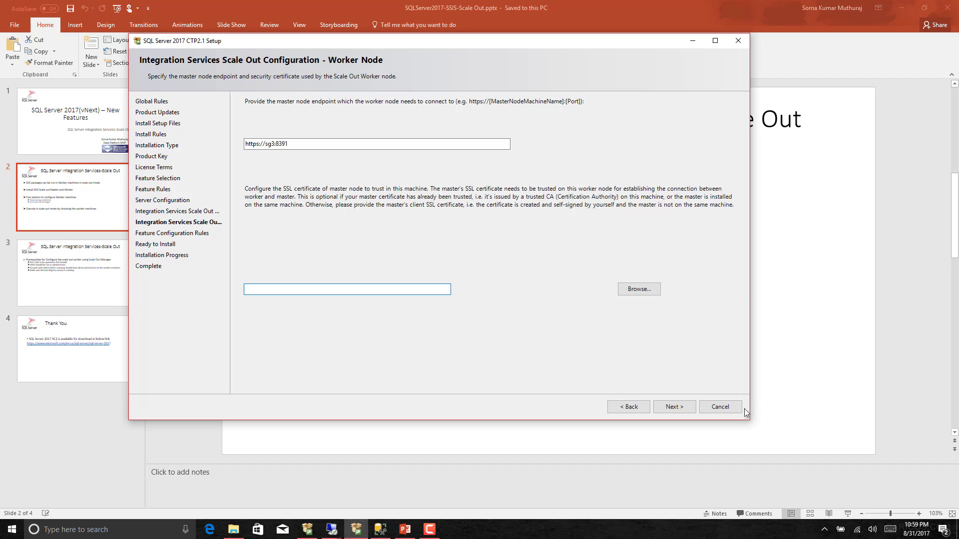
click(720, 407)
click(524, 251)
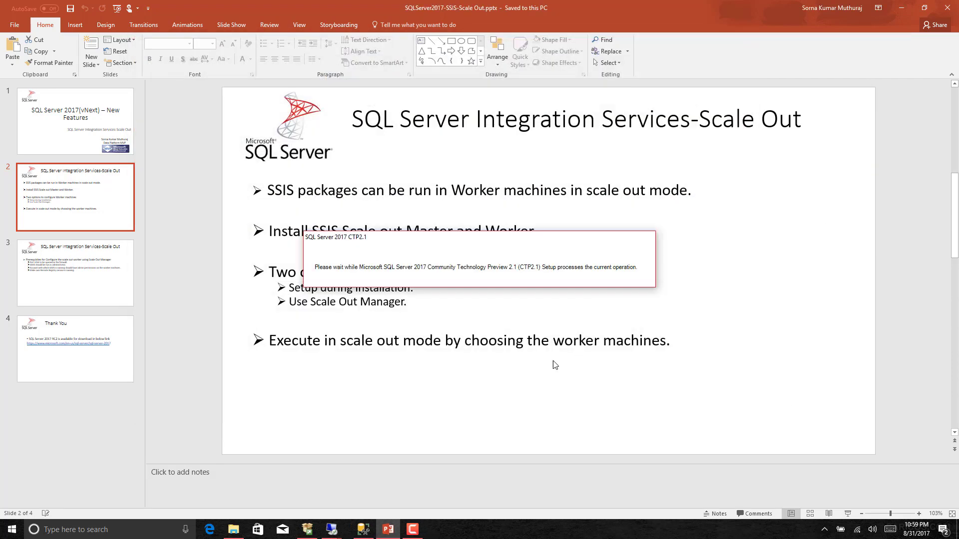
Step: Switch to the SSISScaleOutM remote machine and check the Integration Services Scale Out Master 14.0 and Worker 14.0 services
mouse_move(331, 529)
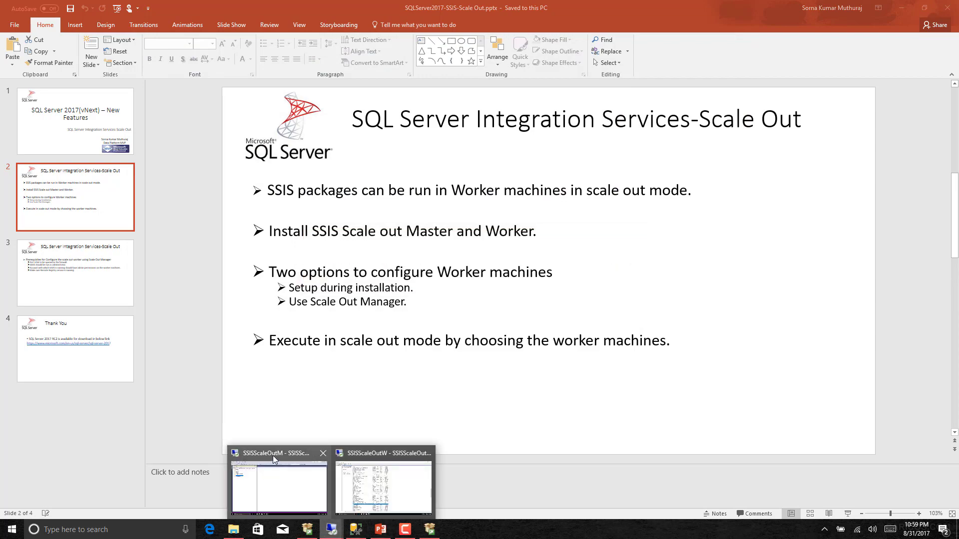
click(272, 456)
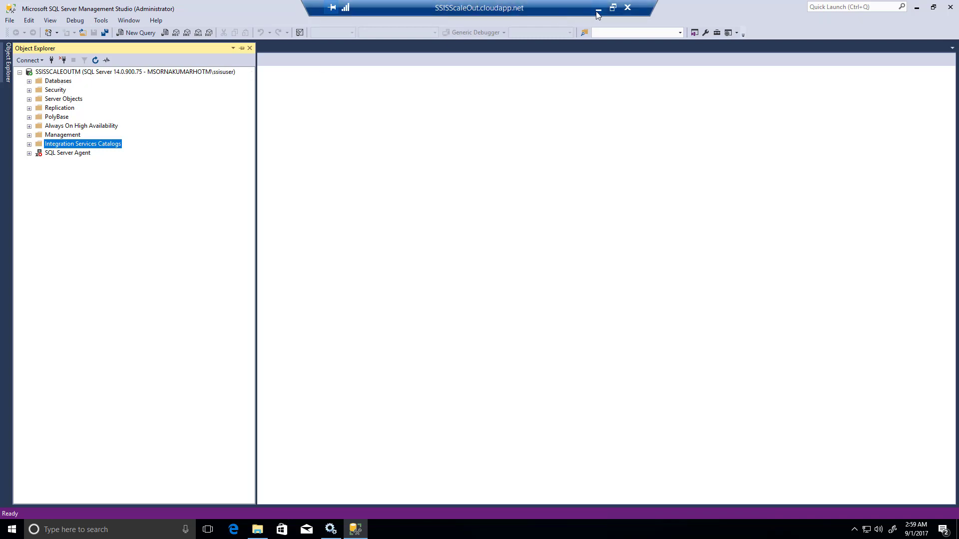
click(331, 530)
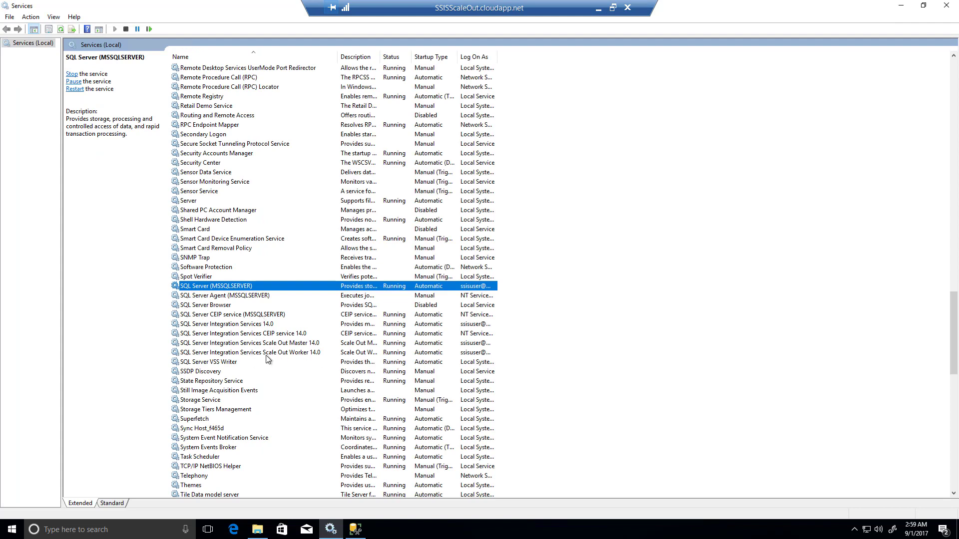
click(311, 344)
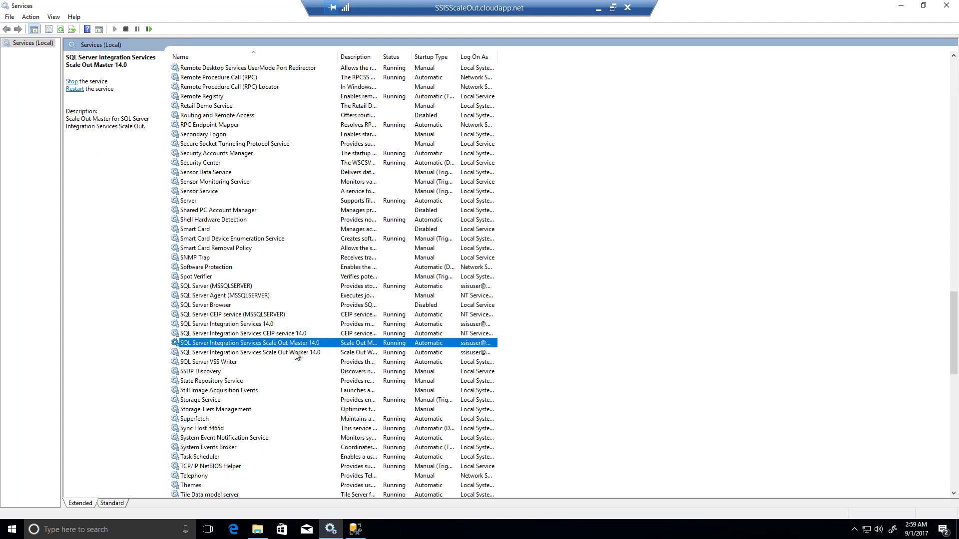
click(299, 353)
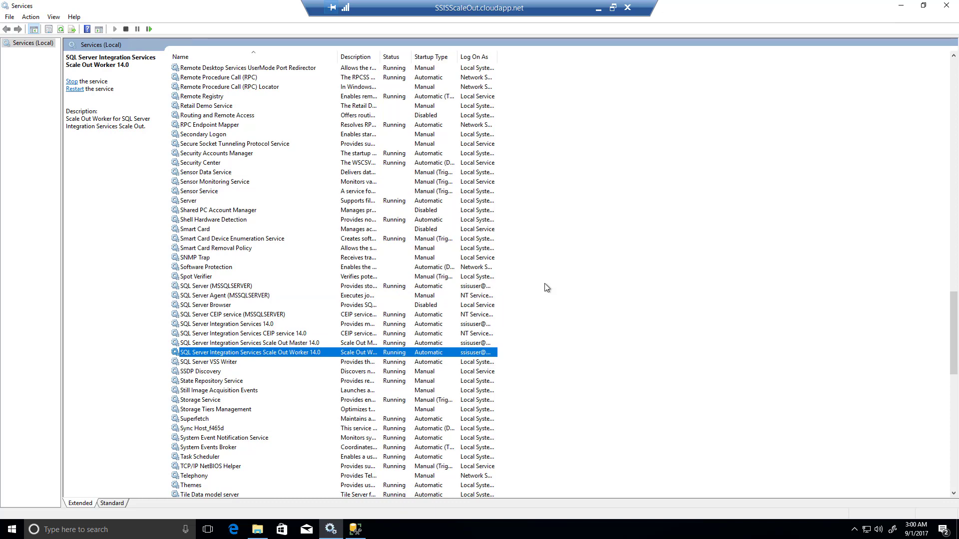
Step: Switch to the SSISScaleOutW remote machine, check its Scale Out Worker 14.0 service, and minimize that session
click(599, 8)
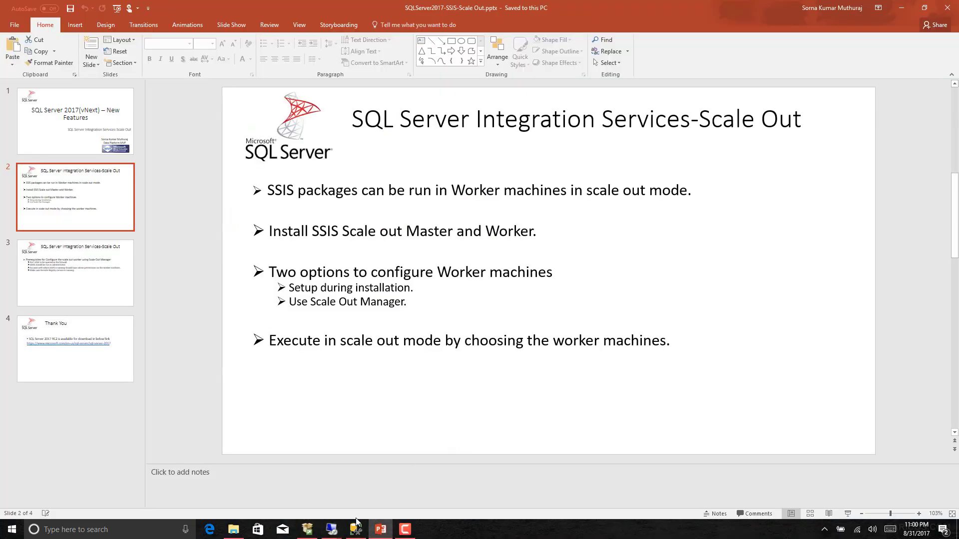
mouse_move(332, 530)
click(389, 456)
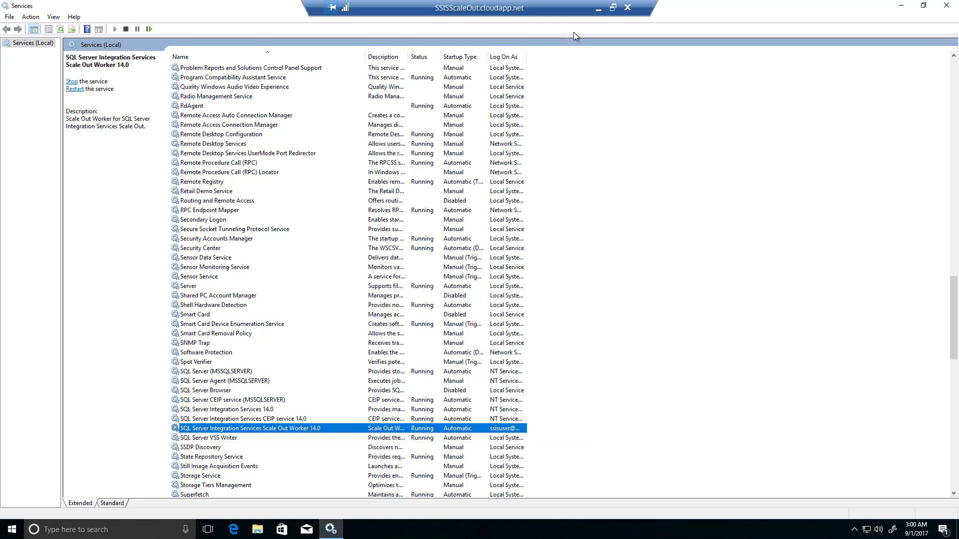
click(598, 8)
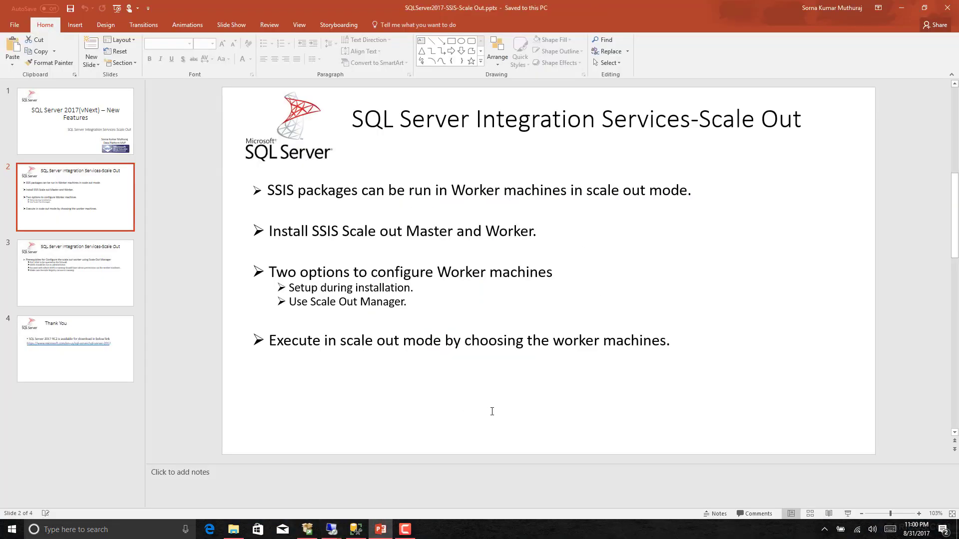
Step: Return to Management Studio on SSISScaleOutM, check the available actions for Integration Services Catalogs, and minimize the session
click(332, 529)
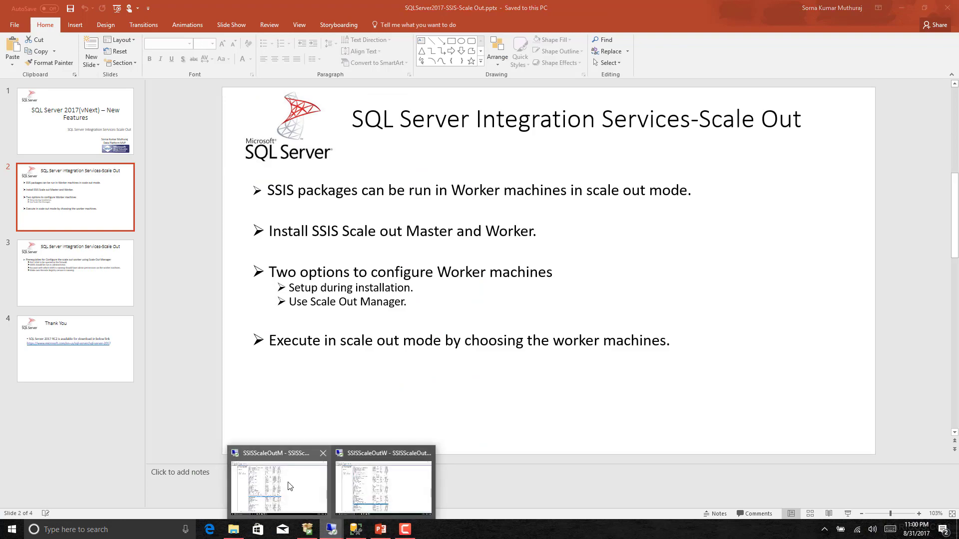
click(287, 457)
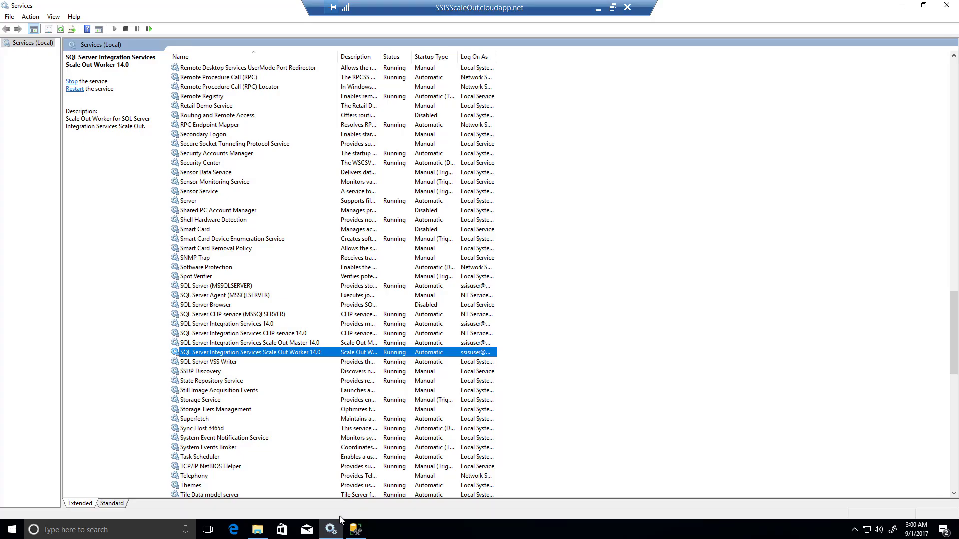
click(355, 528)
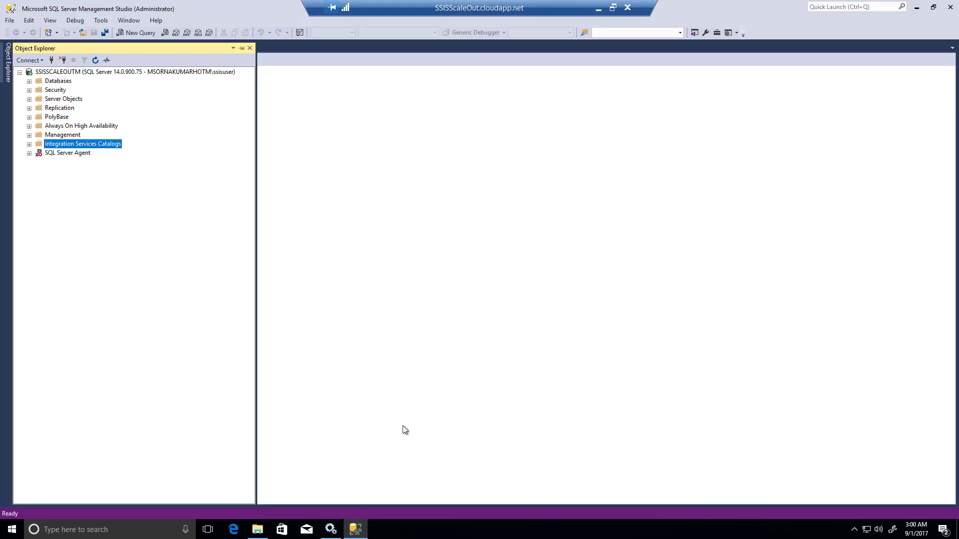
right_click(86, 145)
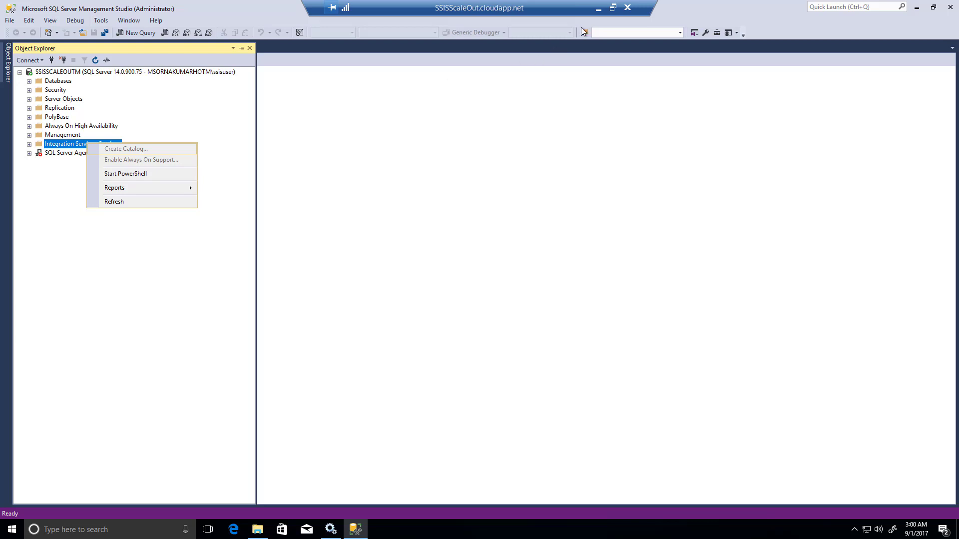
click(599, 8)
Step: In the local Management Studio, start creating an Integration Services catalog with CLR Integration enabled
click(356, 530)
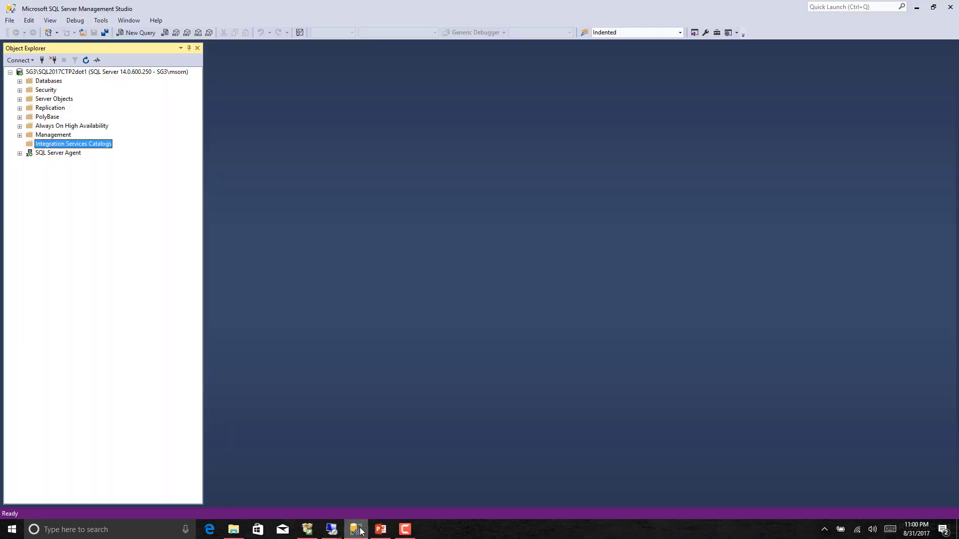
right_click(101, 146)
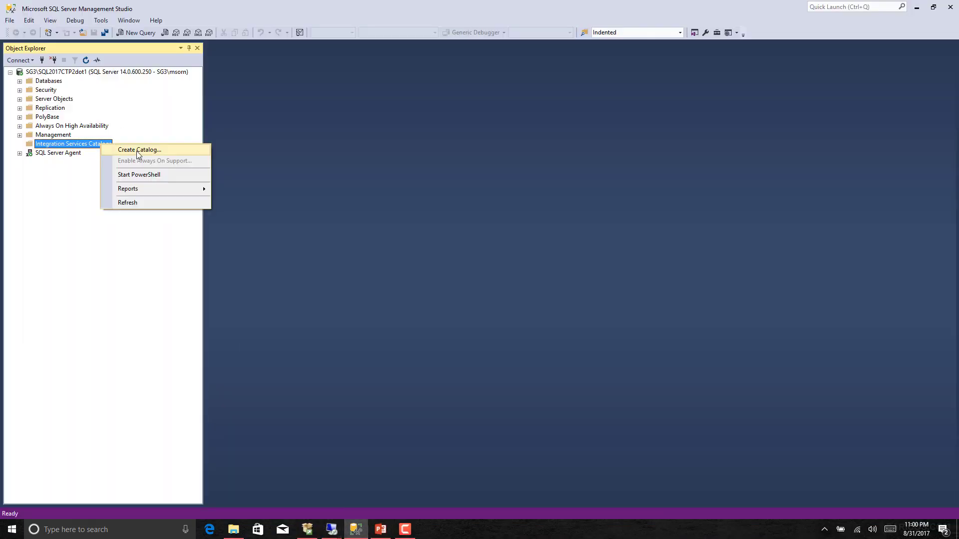
click(136, 150)
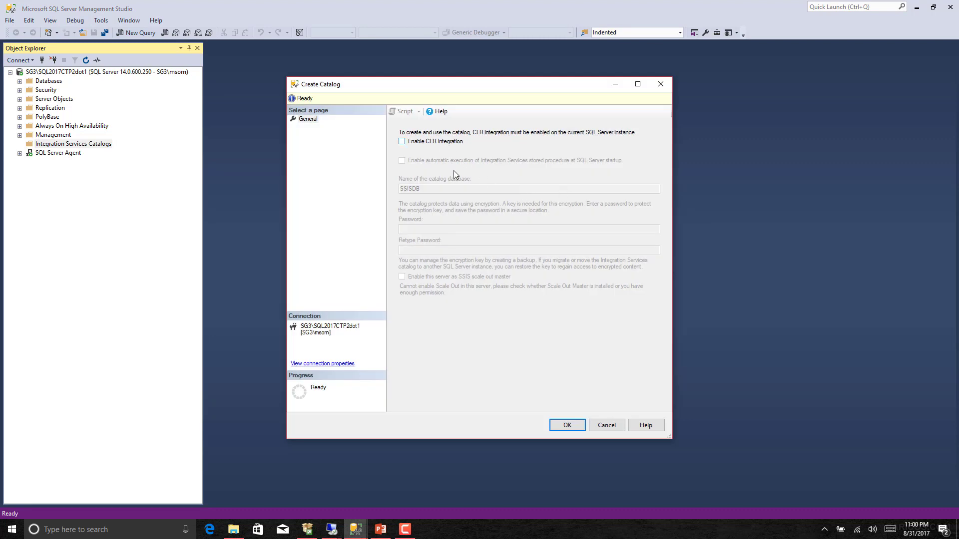
click(404, 142)
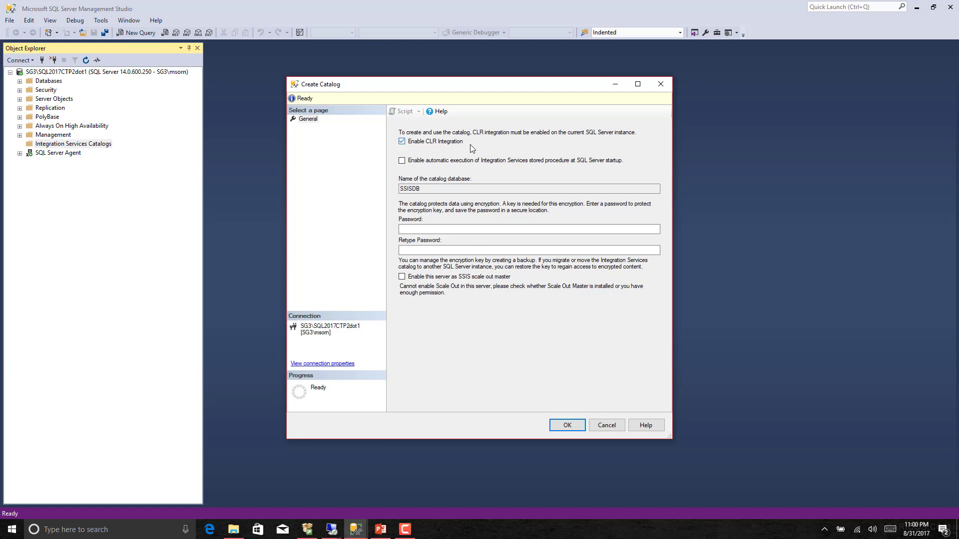
Step: Review the catalog name and password fields, enable automatic execution of the Integration Services stored procedure at startup, and cancel the catalog creation
double_click(409, 188)
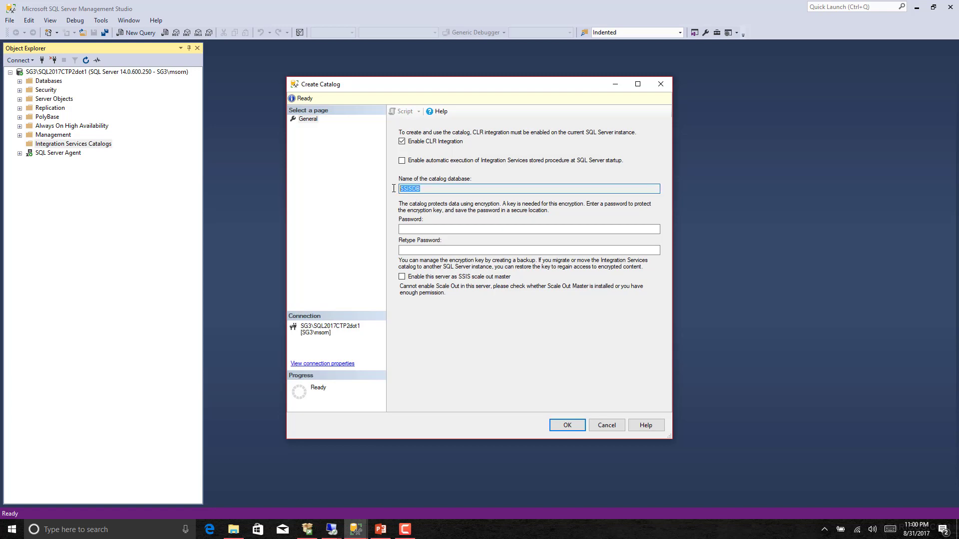
click(416, 231)
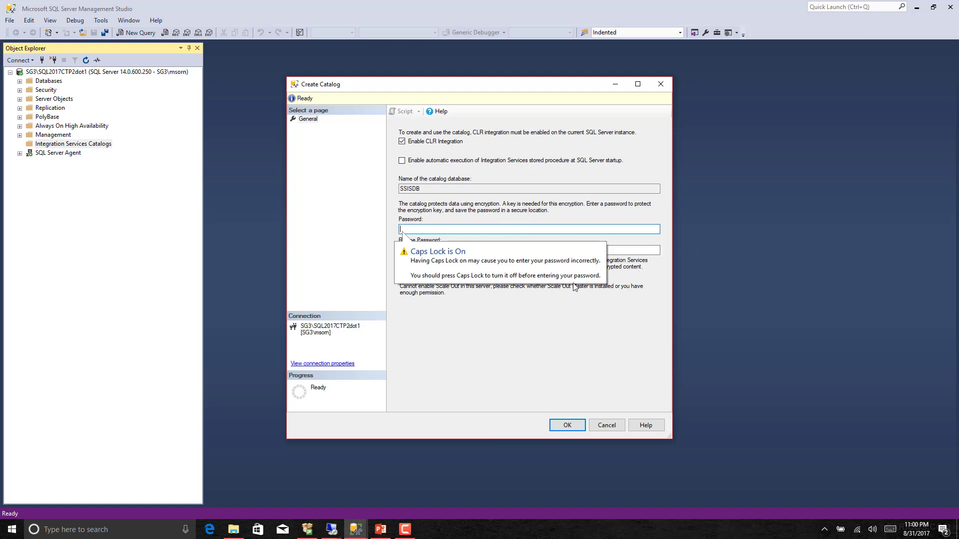
click(402, 141)
click(403, 141)
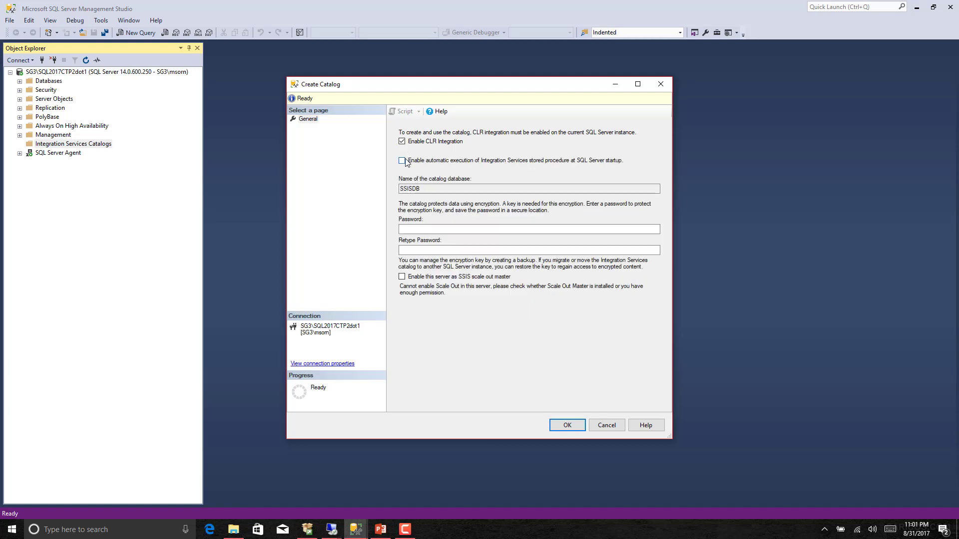
click(402, 160)
click(606, 425)
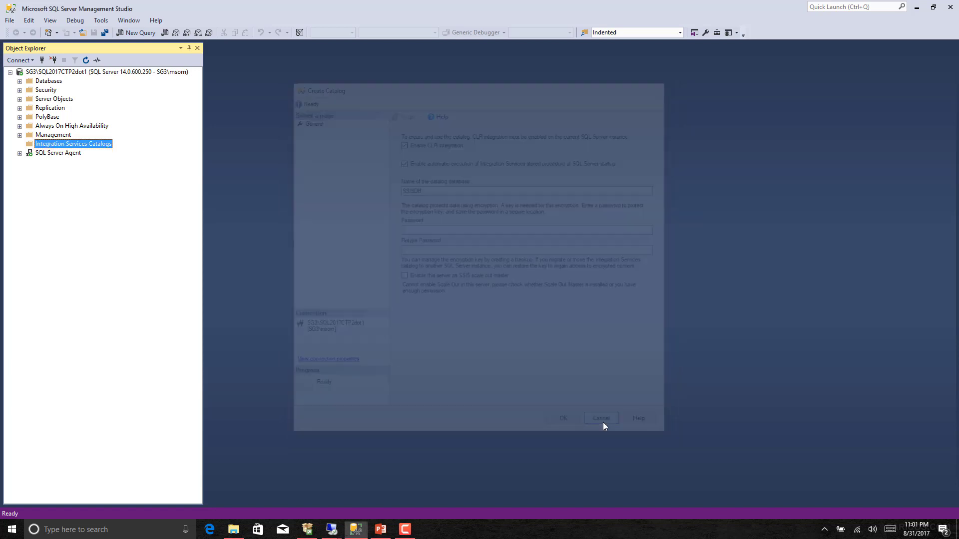
Step: Switch back to SSISScaleOutM and open the properties of the SSISDB catalog under Integration Services Catalogs
mouse_move(340, 524)
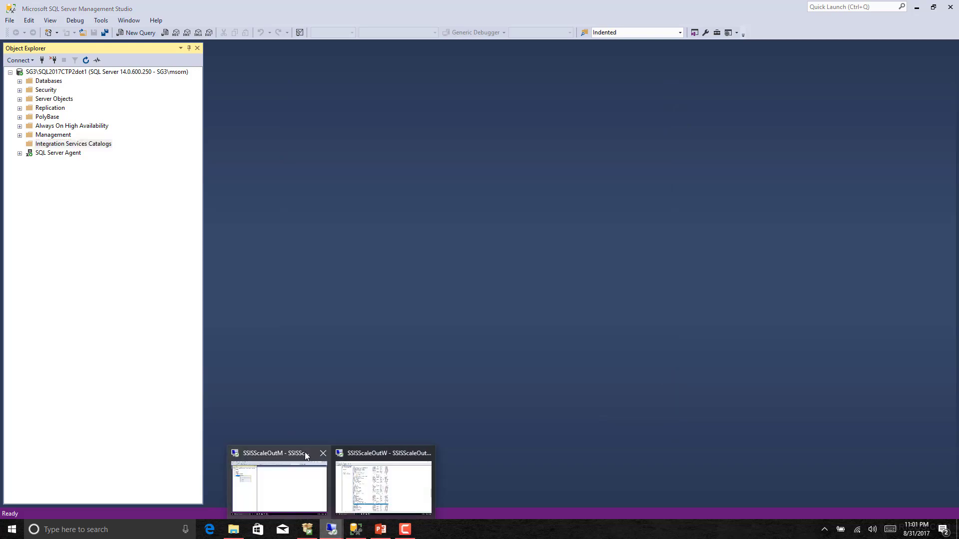
click(305, 452)
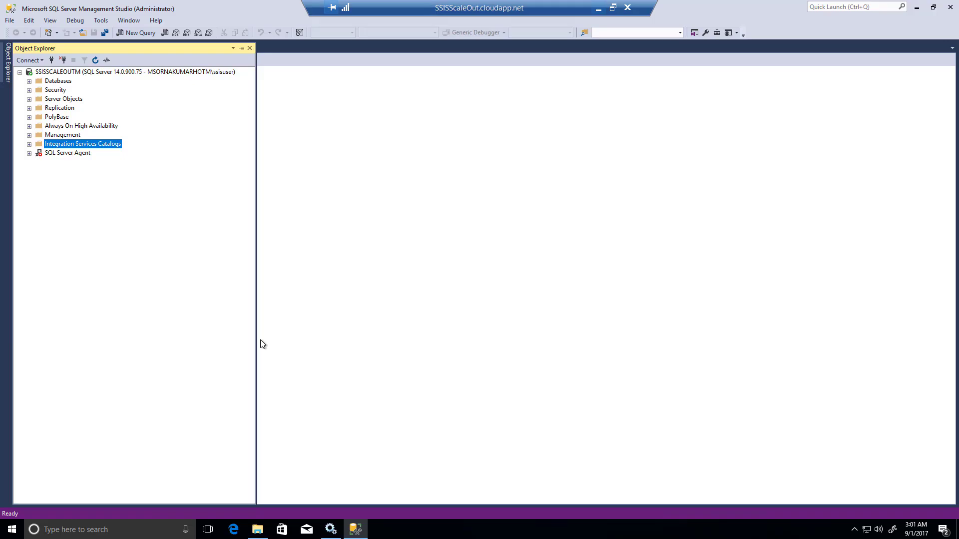
click(29, 144)
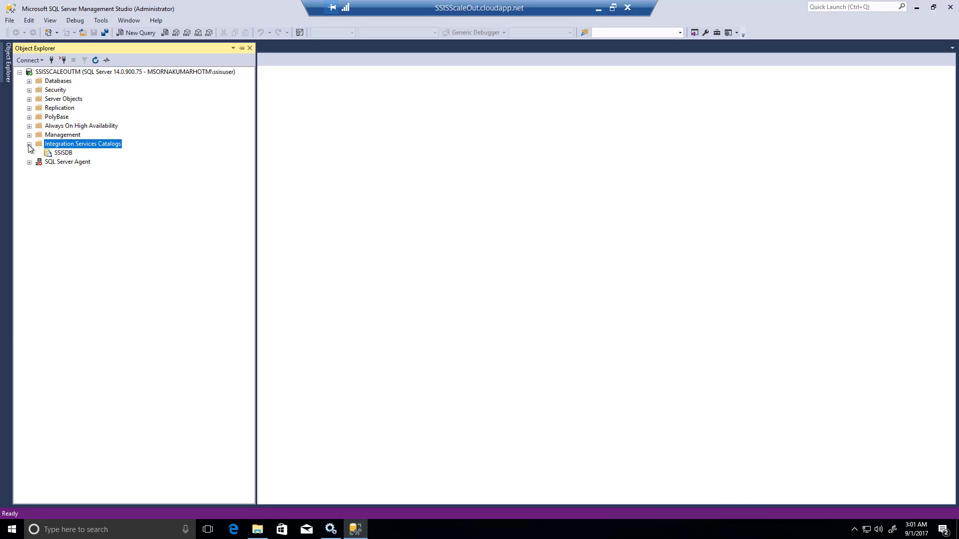
click(64, 153)
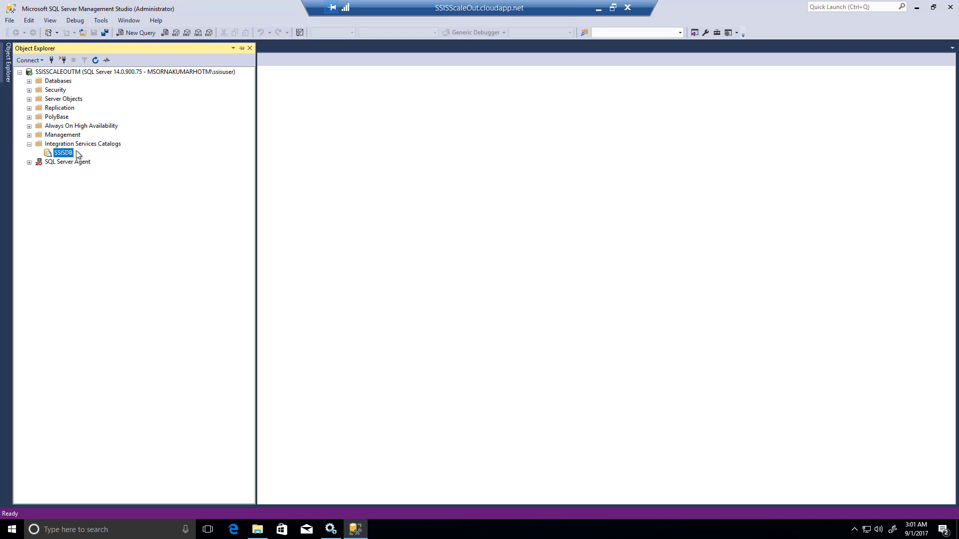
right_click(67, 156)
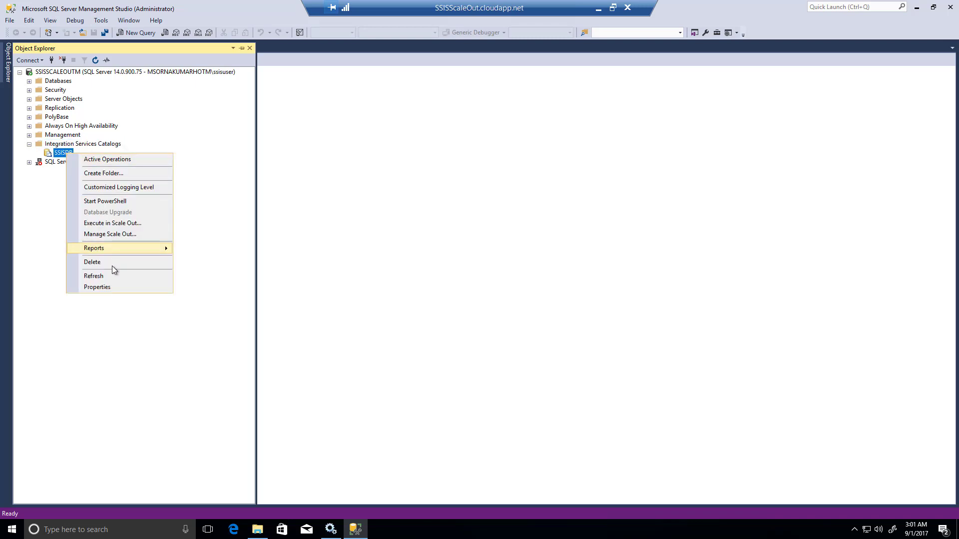
click(97, 288)
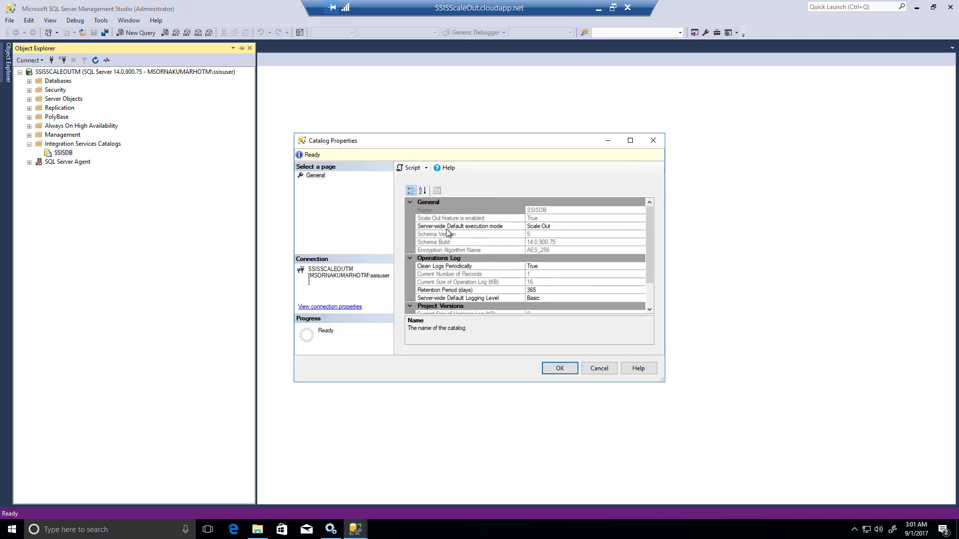
Step: Choose Scale Out as the SSISDB catalog's server-wide default execution mode, review the remaining properties, and accept them
click(449, 229)
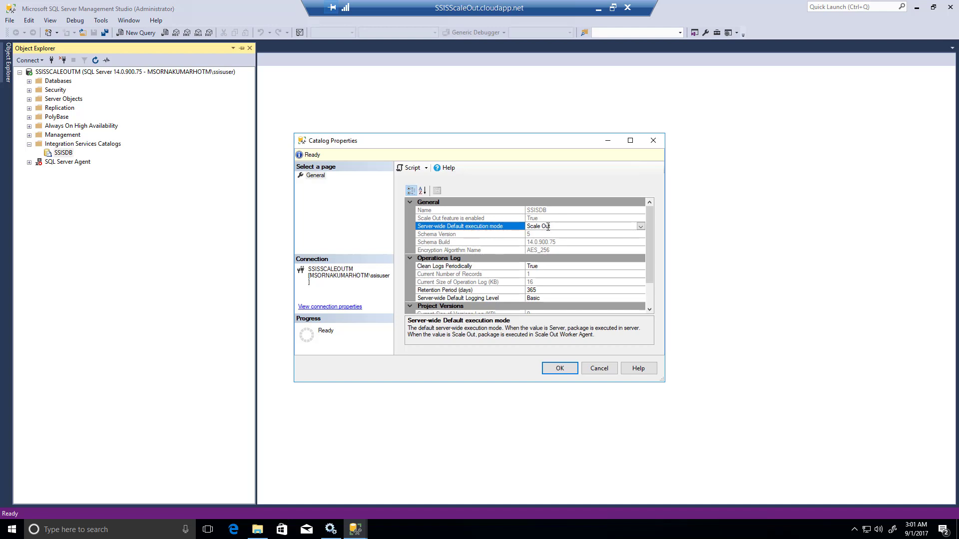
click(642, 227)
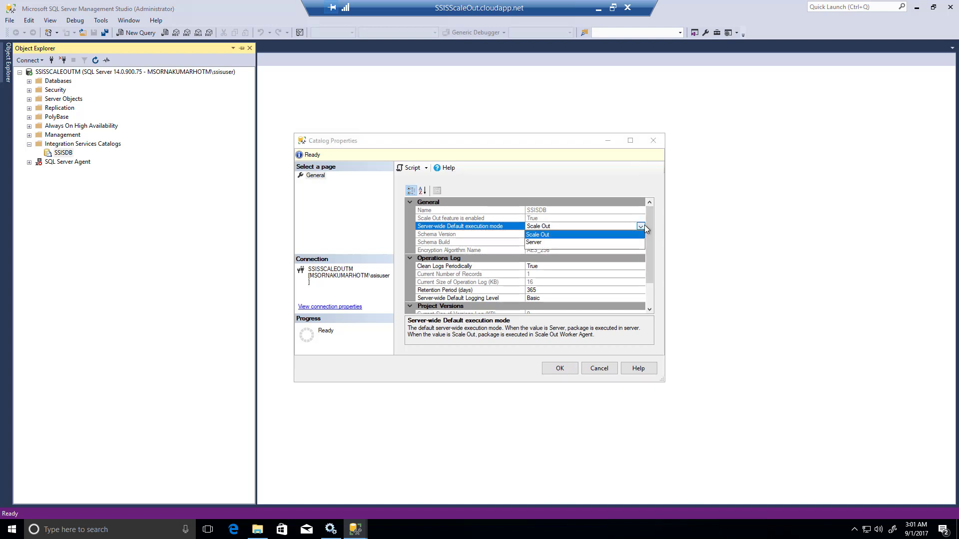
click(600, 234)
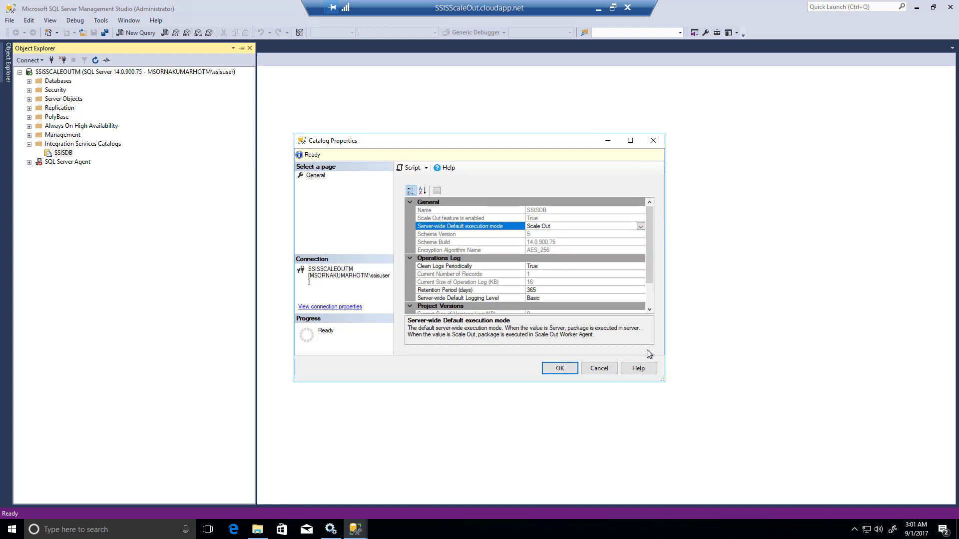
scroll(651, 302, down, 2)
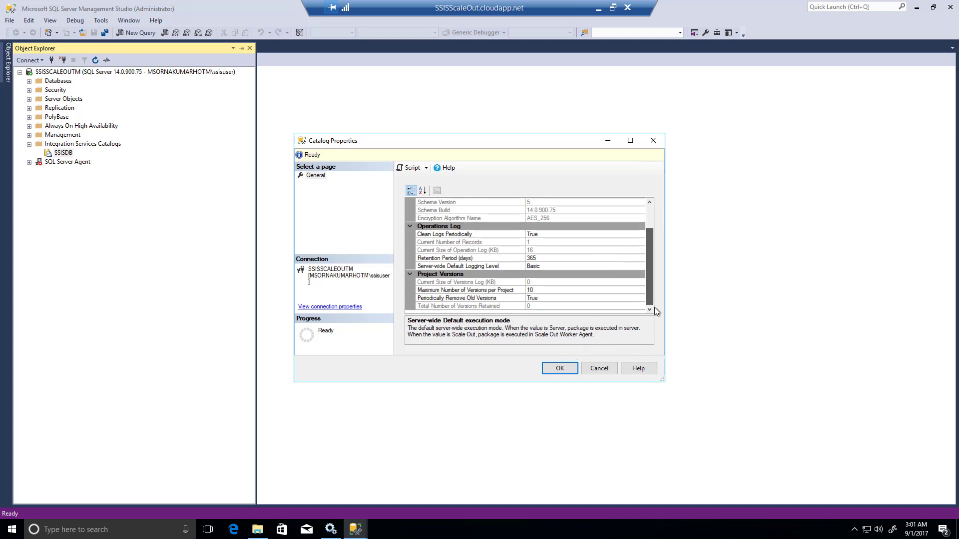
click(558, 368)
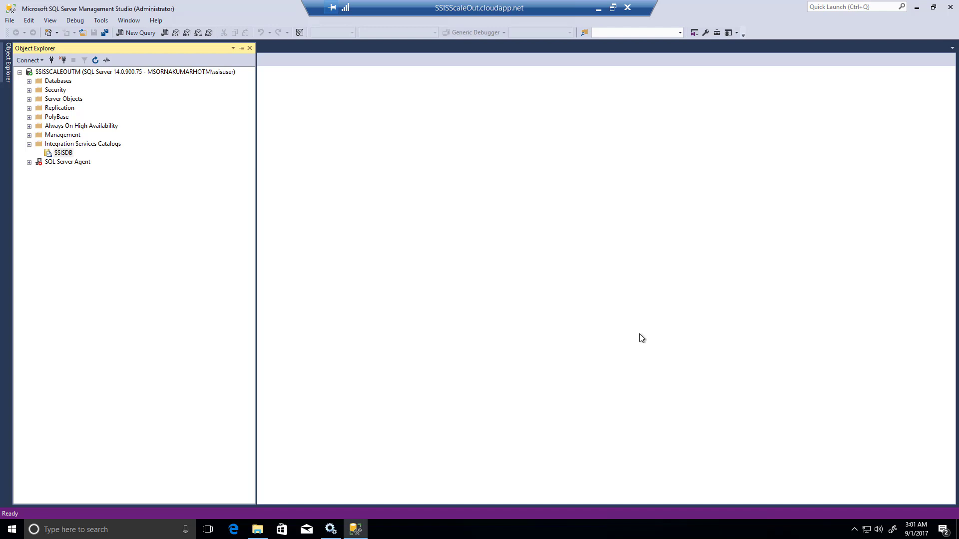
Step: Open Manage Scale Out for the SSISDB catalog and examine the master name and worker status on the dashboard
right_click(71, 156)
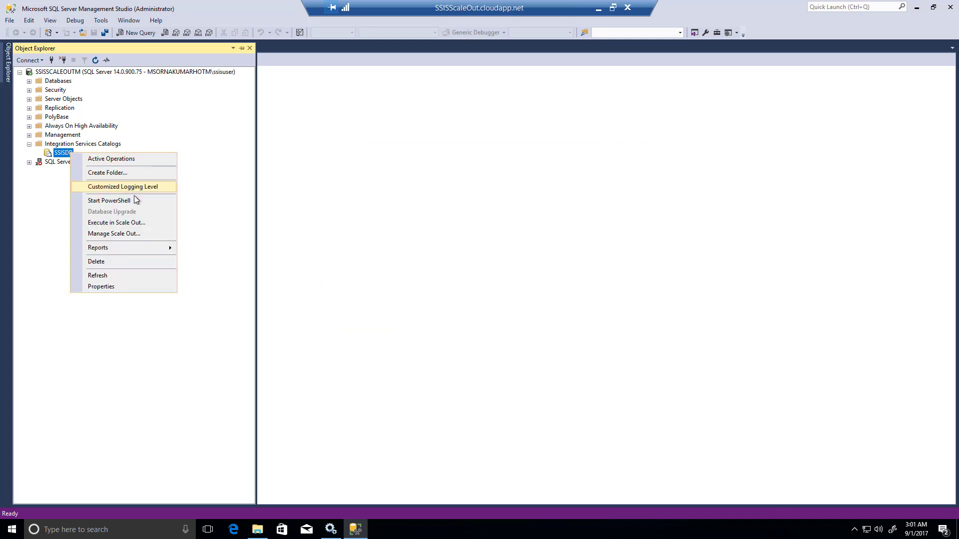
click(120, 234)
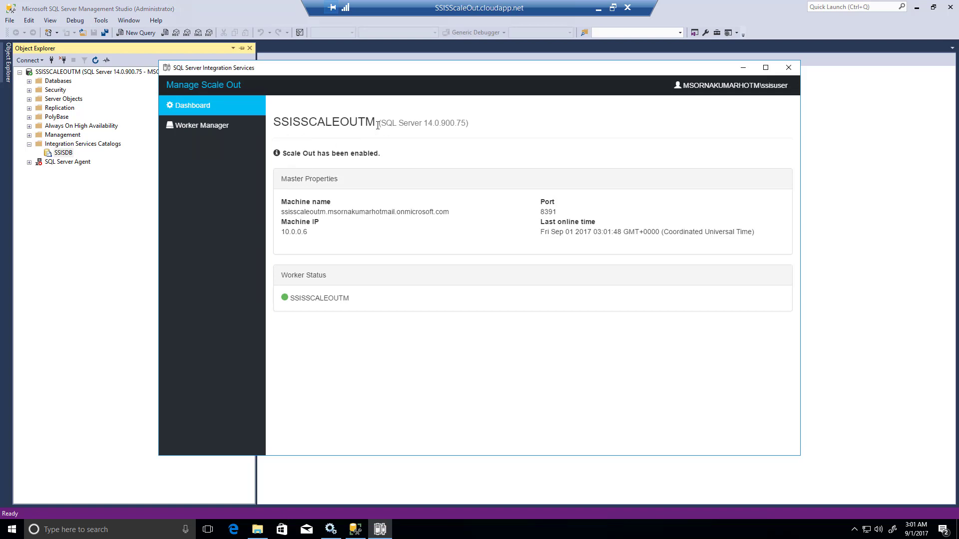
double_click(322, 118)
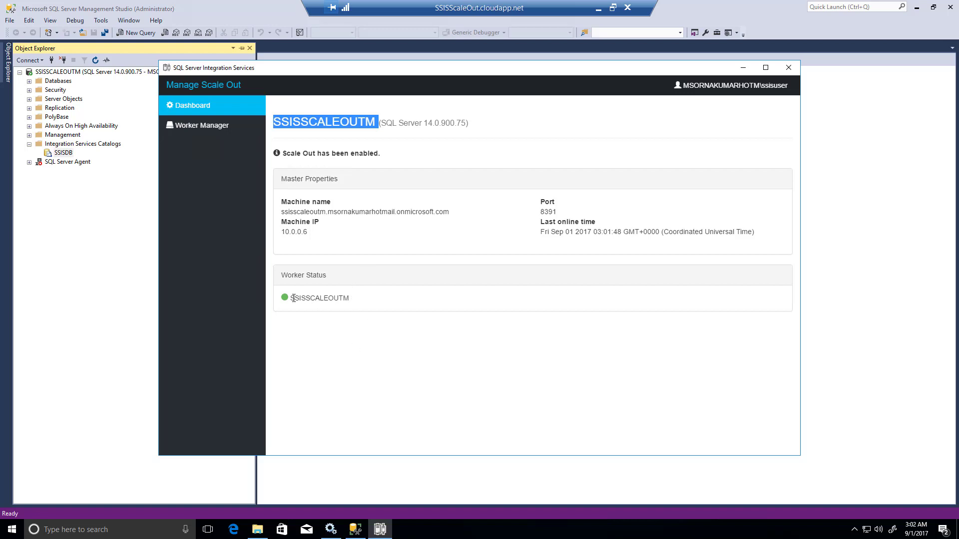
drag(290, 298, 328, 298)
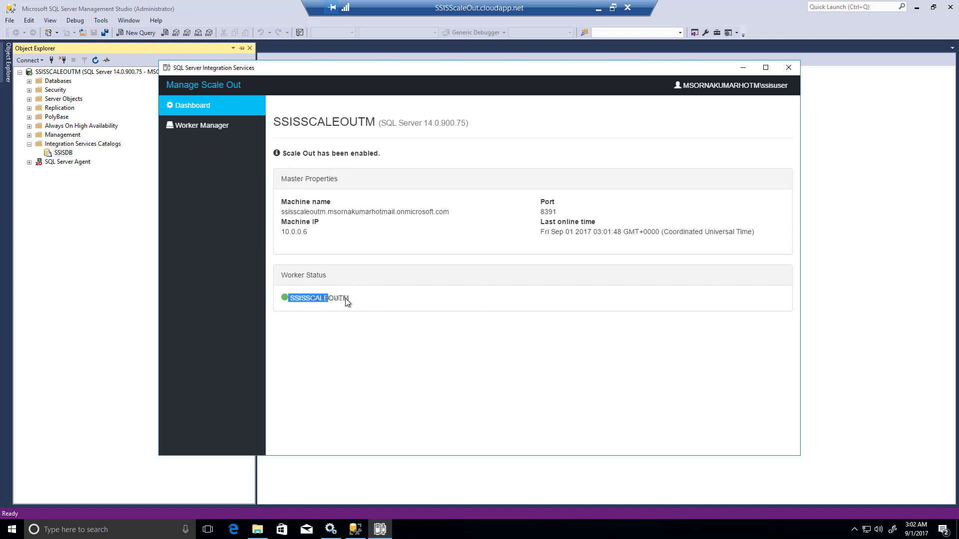
click(398, 303)
Step: In Worker Manager, start adding a worker node named SSISSCALEOUTW and validate it
click(216, 128)
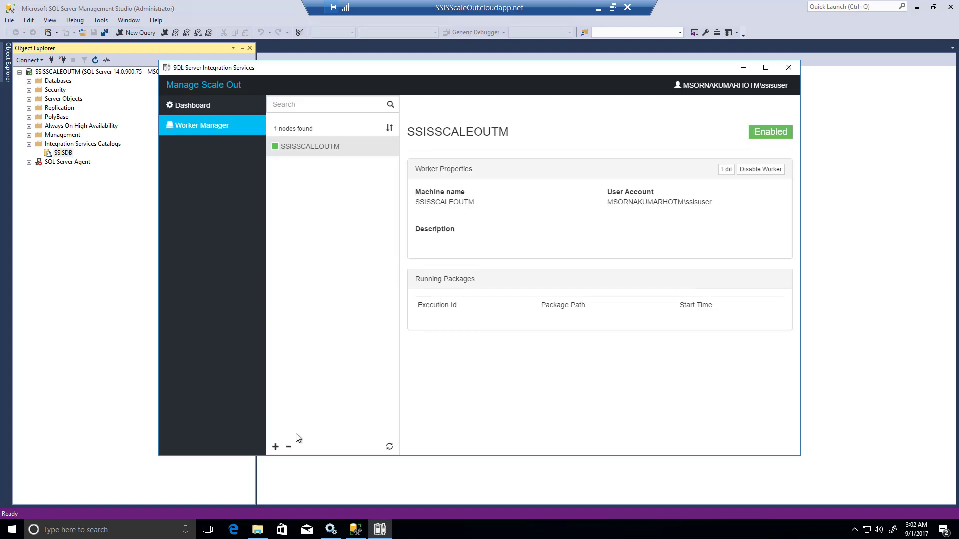
click(275, 446)
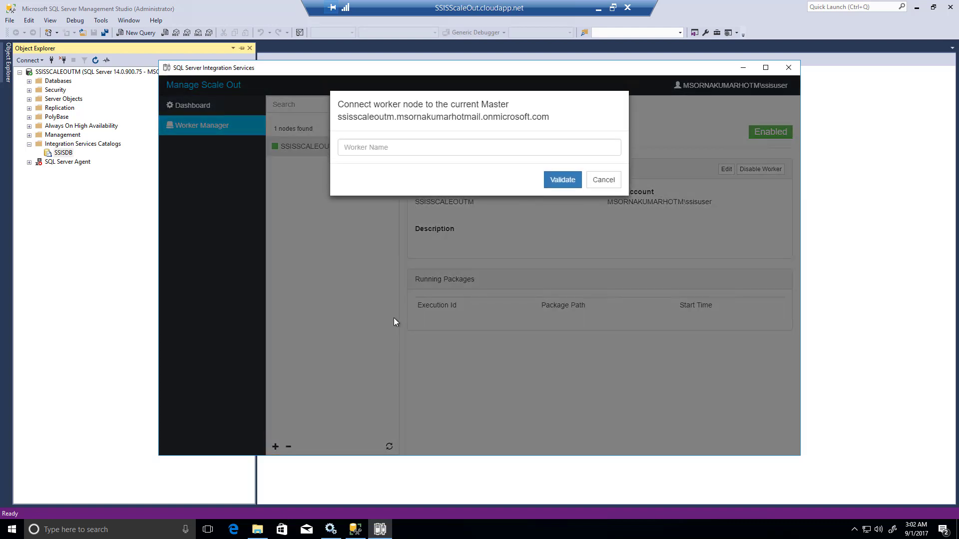
click(376, 149)
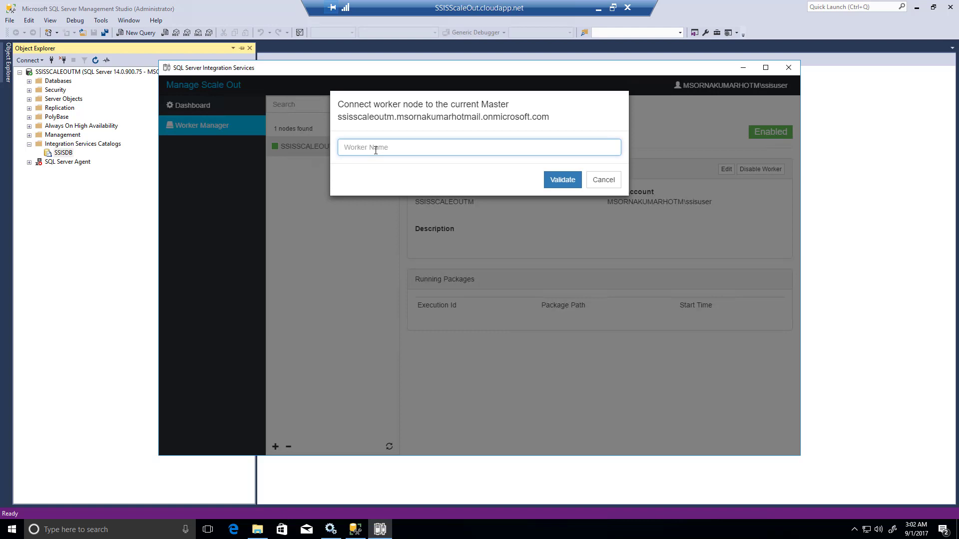
text(ssi)
key(BackSpace)
text(SSISSCALEOUTW)
click(566, 180)
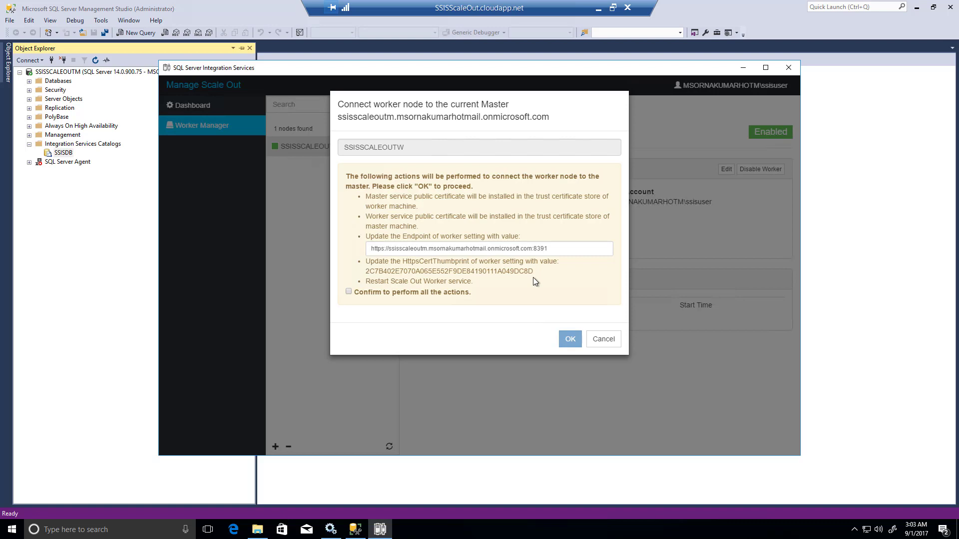
Step: Confirm all the listed actions to connect SSISSCALEOUTW to the master, and close the connection dialog when done
click(349, 293)
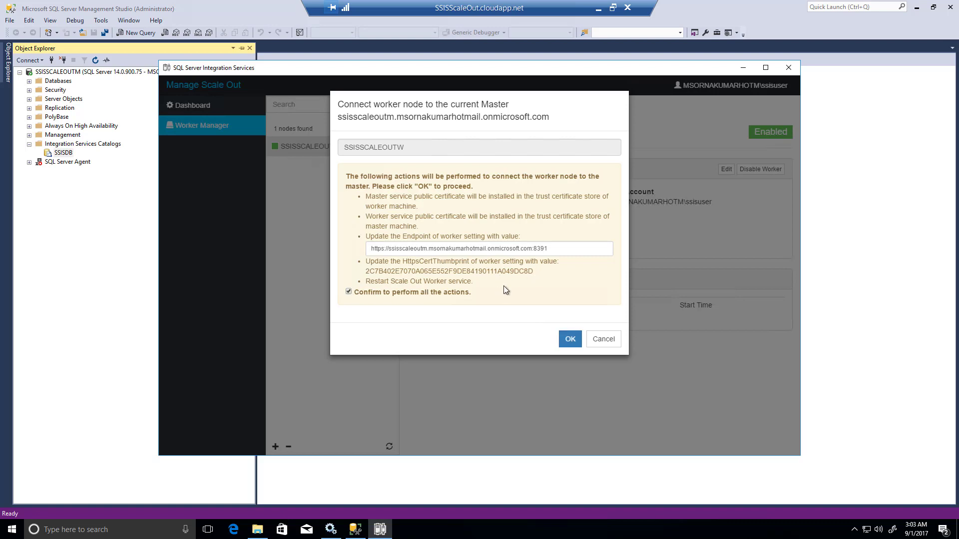
click(570, 340)
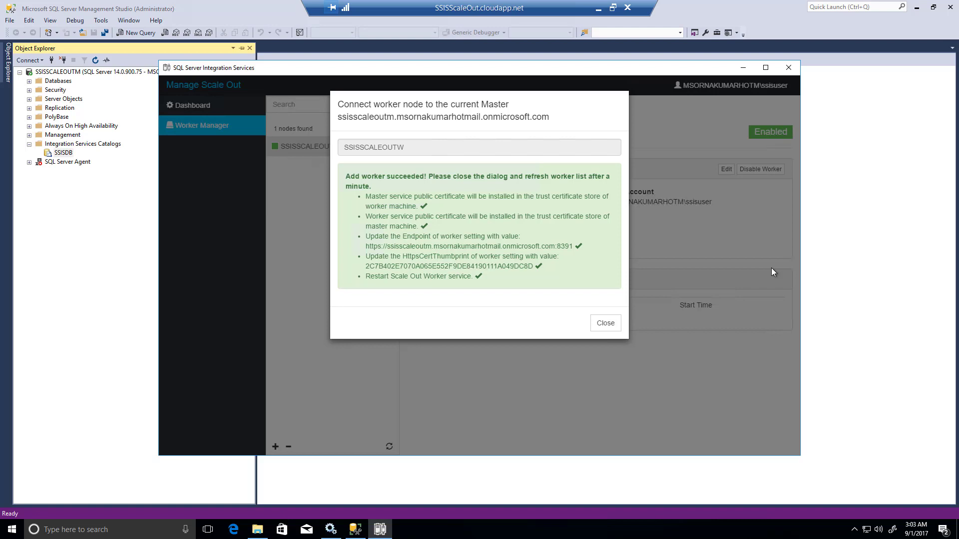
click(606, 323)
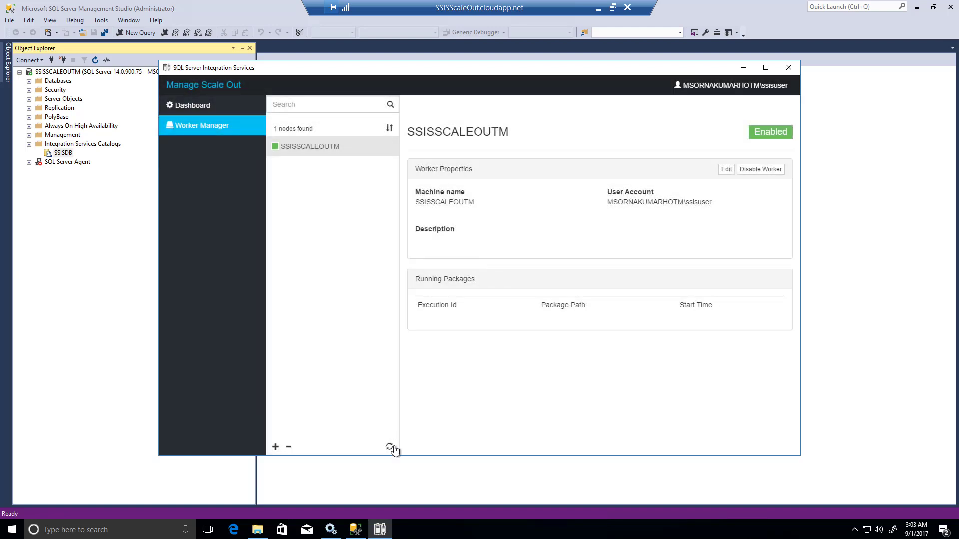
Step: Refresh the list of worker nodes and enable the SSISSCALEOUTW worker
click(389, 447)
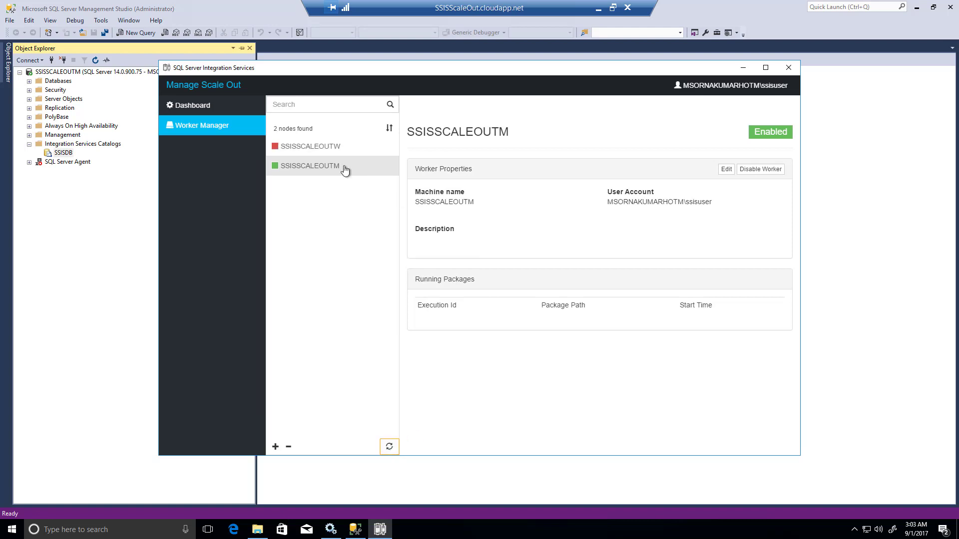
click(325, 152)
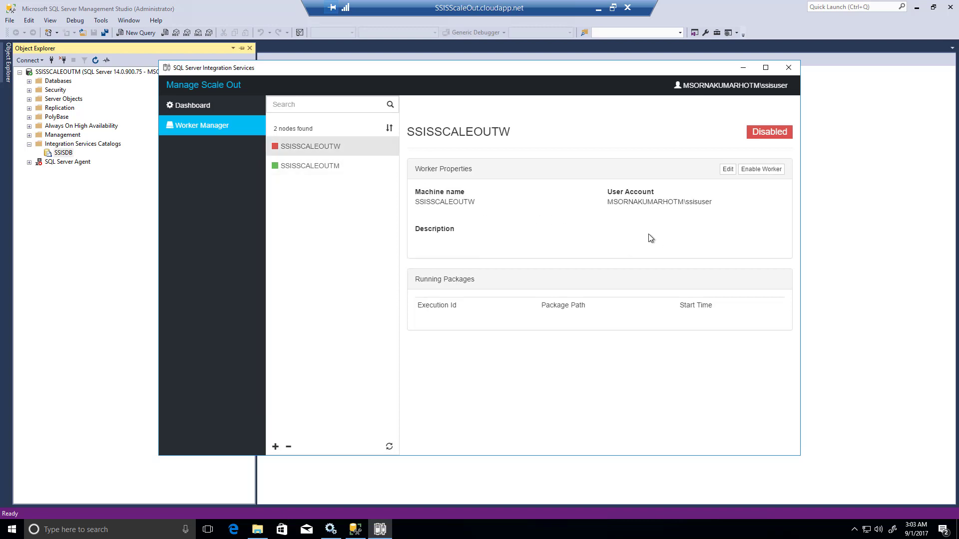
click(776, 170)
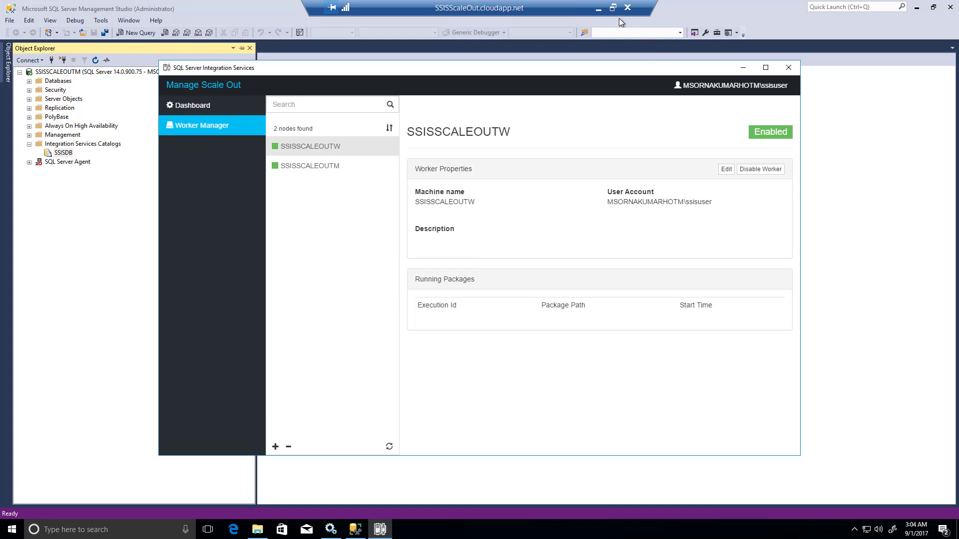
Step: Minimize the remote session, switch to PowerPoint, and present slide 3 on the prerequisites for configuring workers with Scale Out Manager
click(598, 8)
click(380, 530)
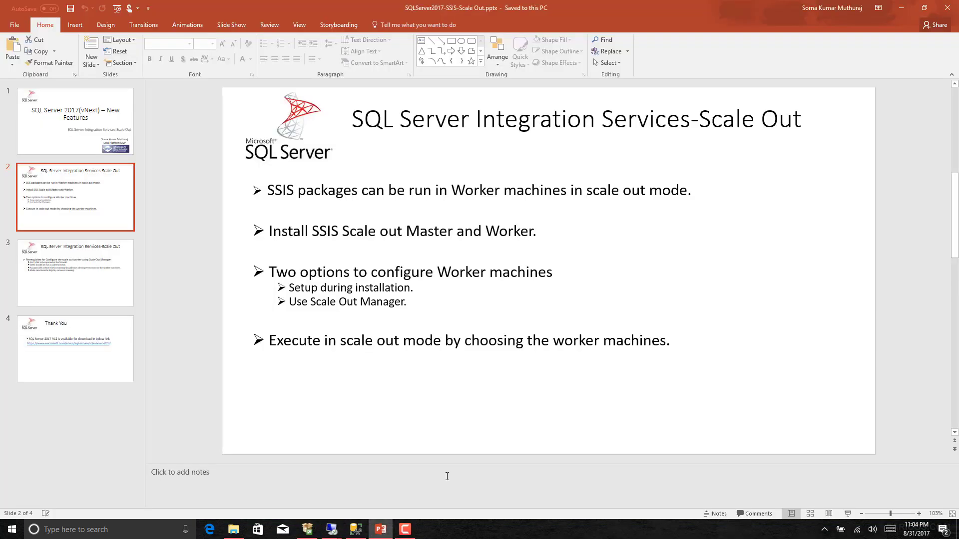
click(75, 280)
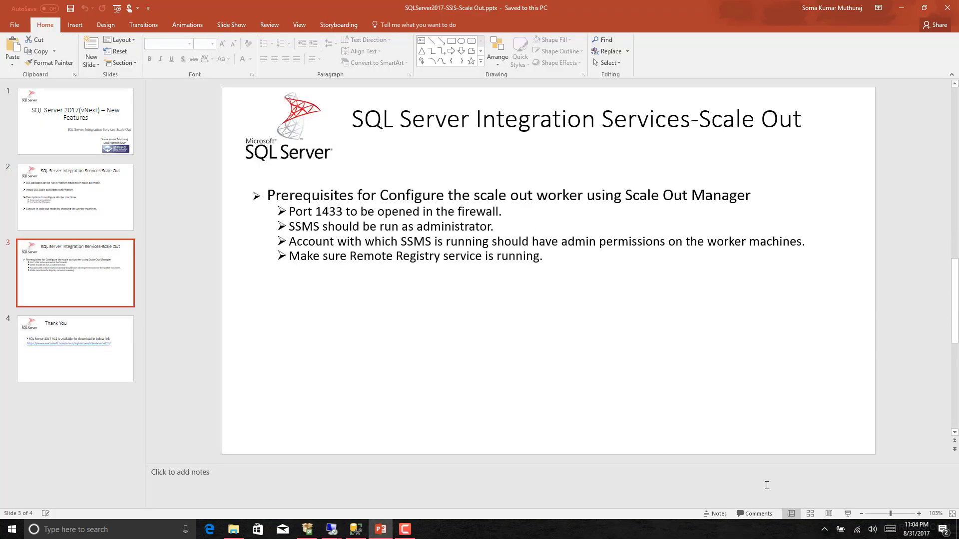
click(848, 514)
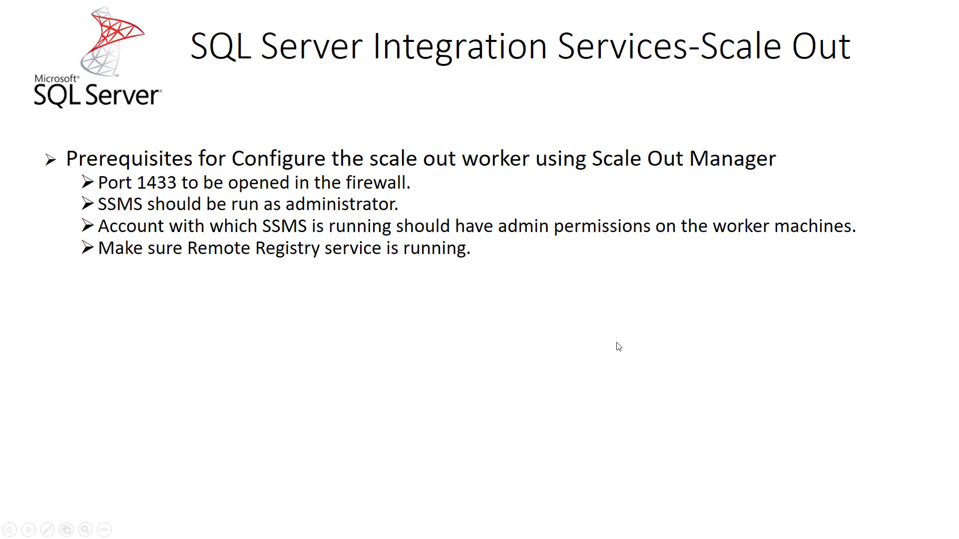
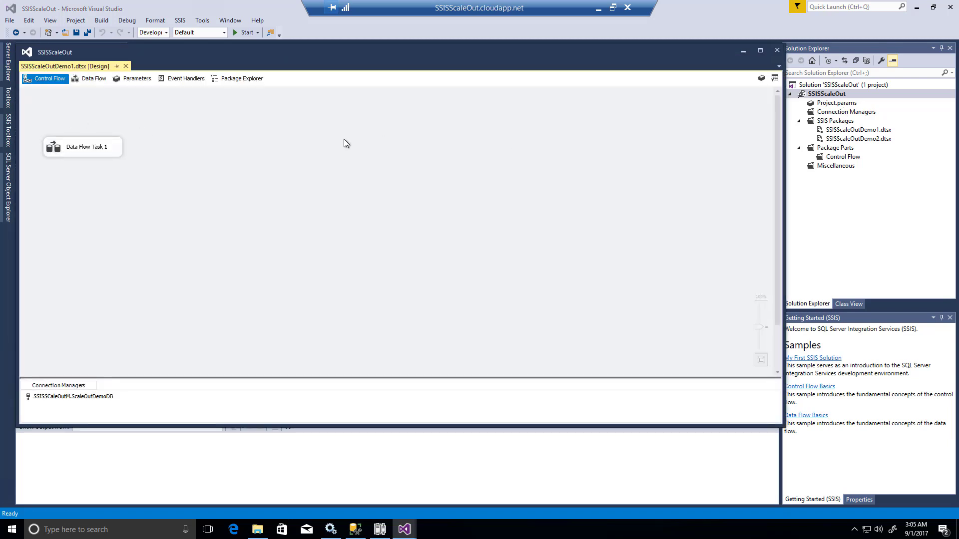
Step: Open the SSISScaleOutDemo2.dtsx package and start deploying the SSISScaleOut project
double_click(864, 138)
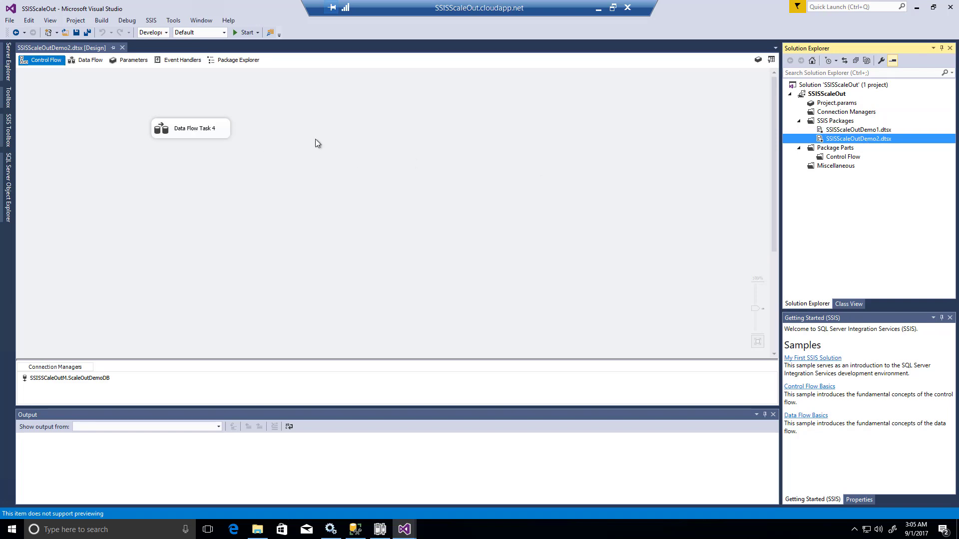
click(74, 20)
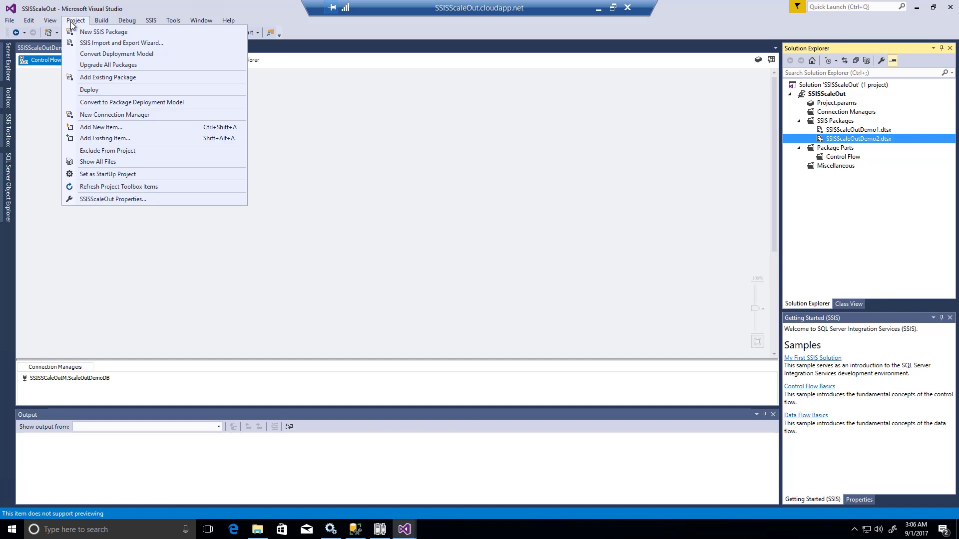
click(90, 89)
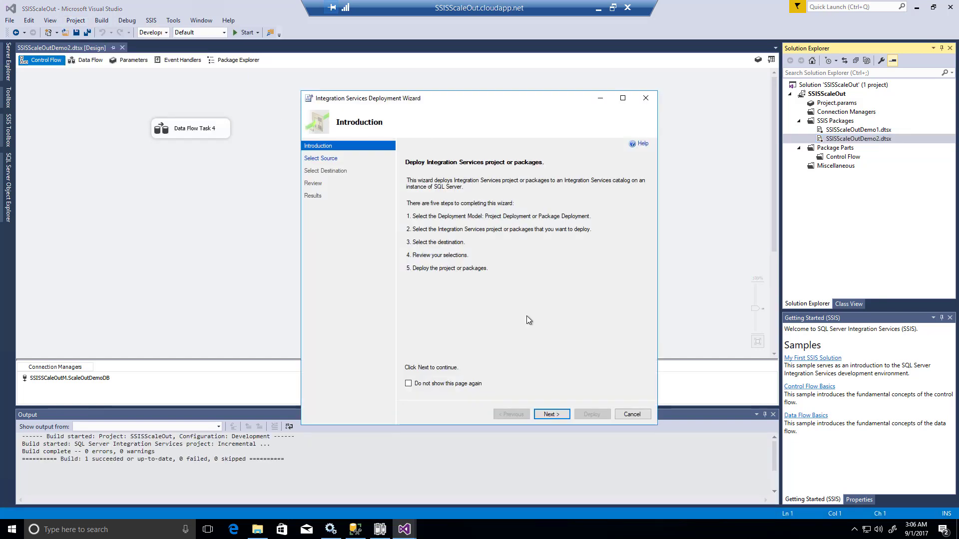
Step: Proceed to the deployment destination and connect to server SSISScaleoutM with Windows Authentication
click(550, 415)
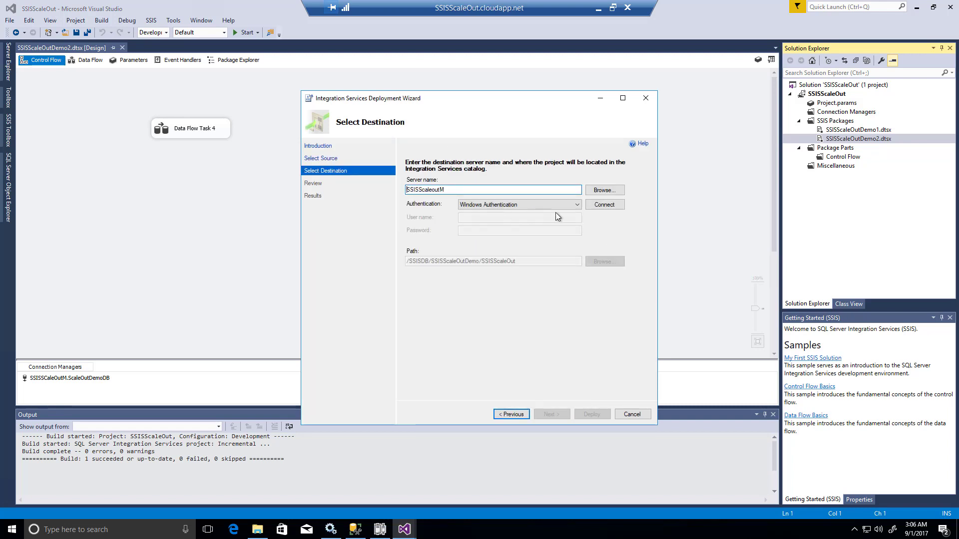
drag(445, 191, 405, 191)
click(606, 205)
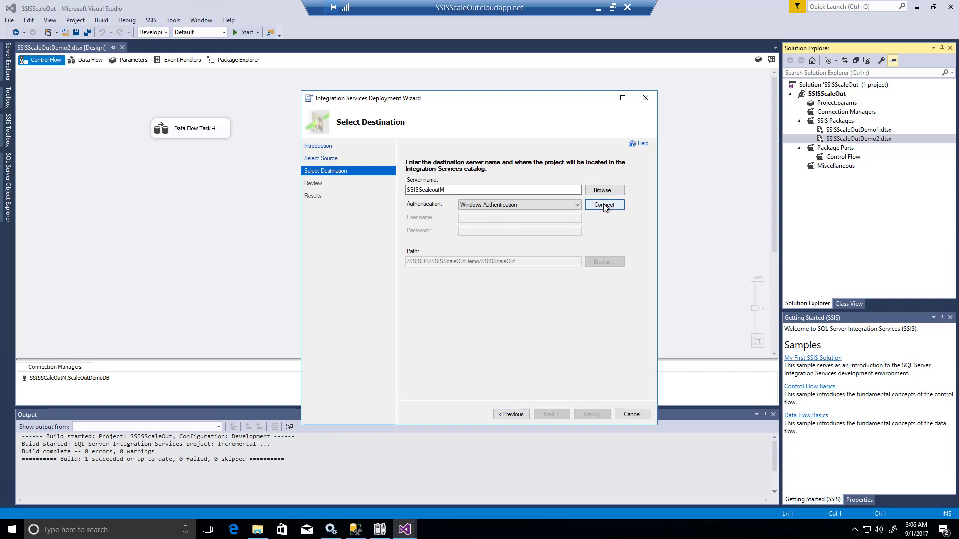
Step: Create a folder named SSISScaleOutDemo under SSISDB and select it as the project's destination path
click(604, 261)
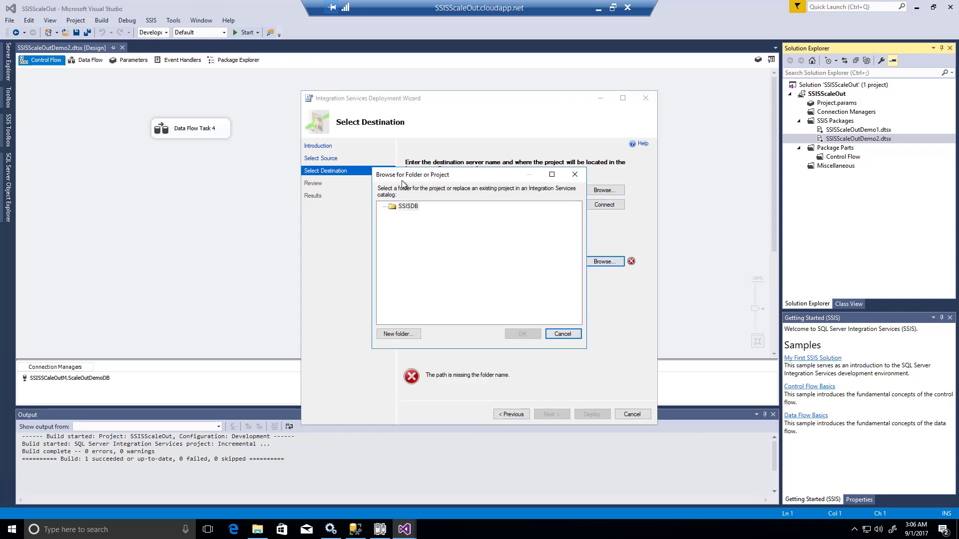
click(398, 334)
text(/SSISScaleOutDemo)
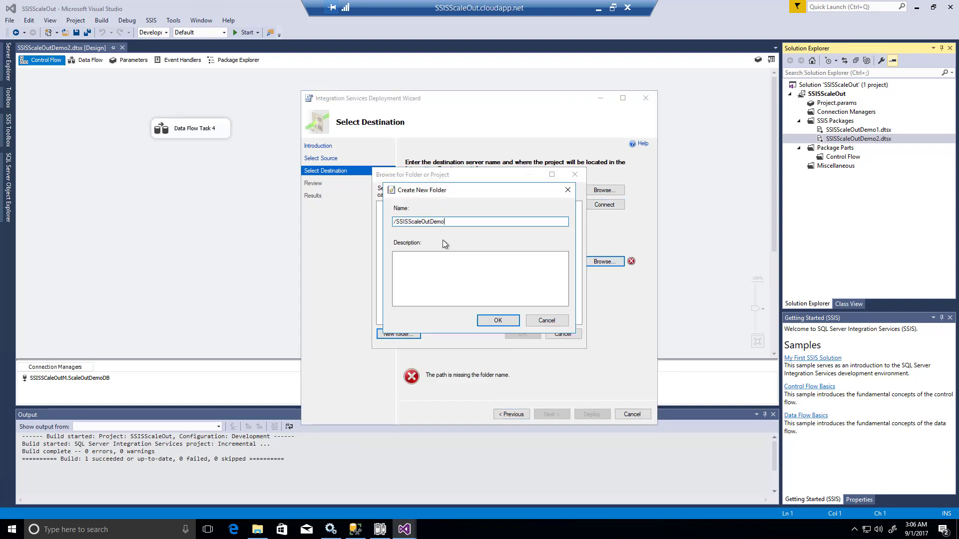
key(Home)
key(Delete)
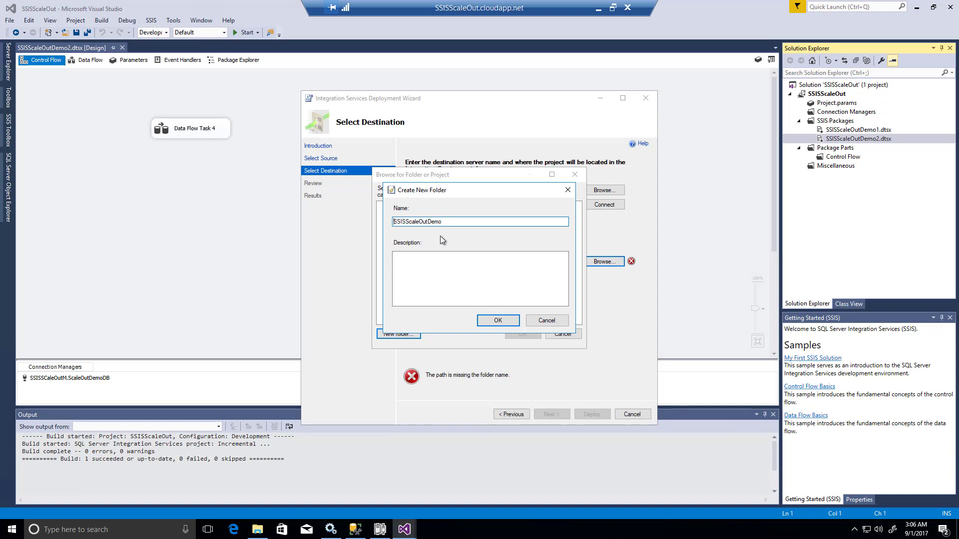
click(496, 320)
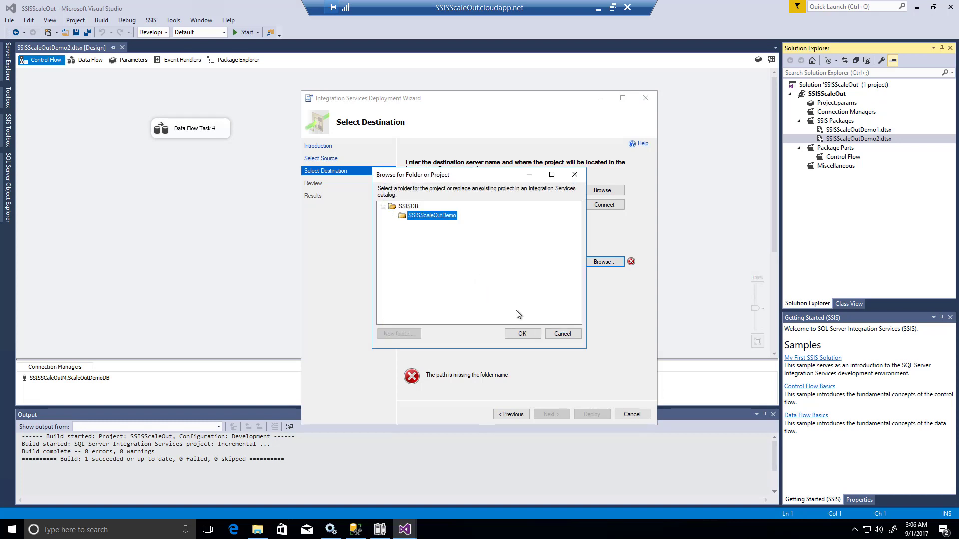
click(517, 330)
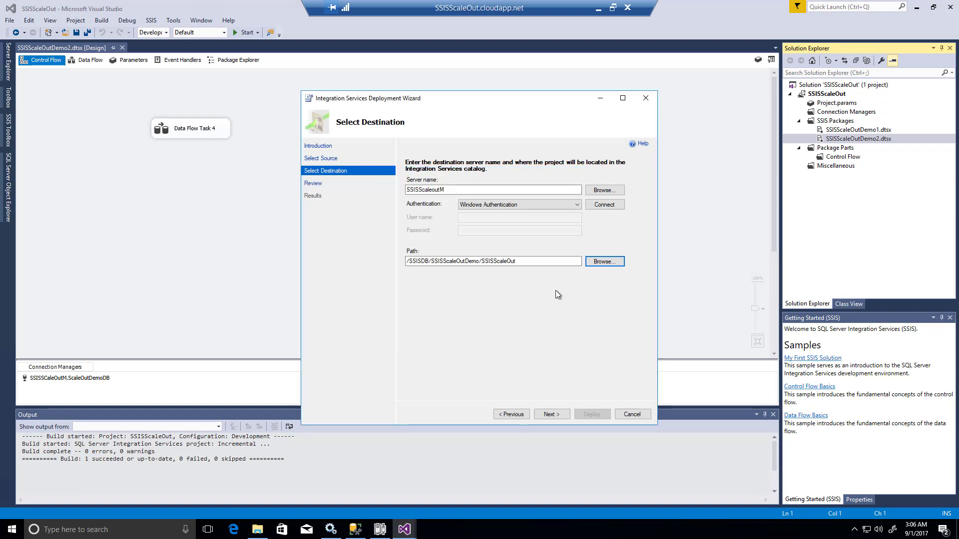
Step: Deploy the project to the selected catalog path and close the deployment wizard
click(554, 415)
click(588, 416)
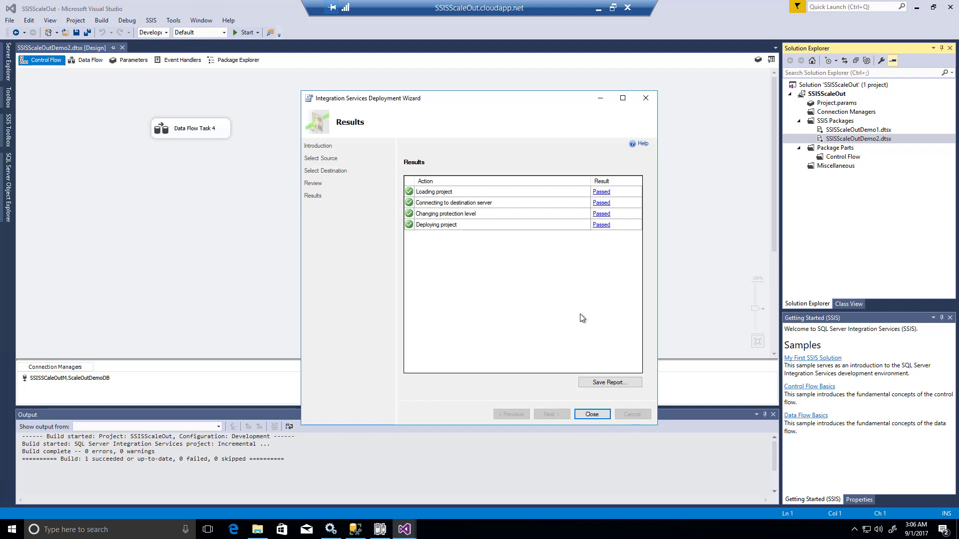
click(591, 415)
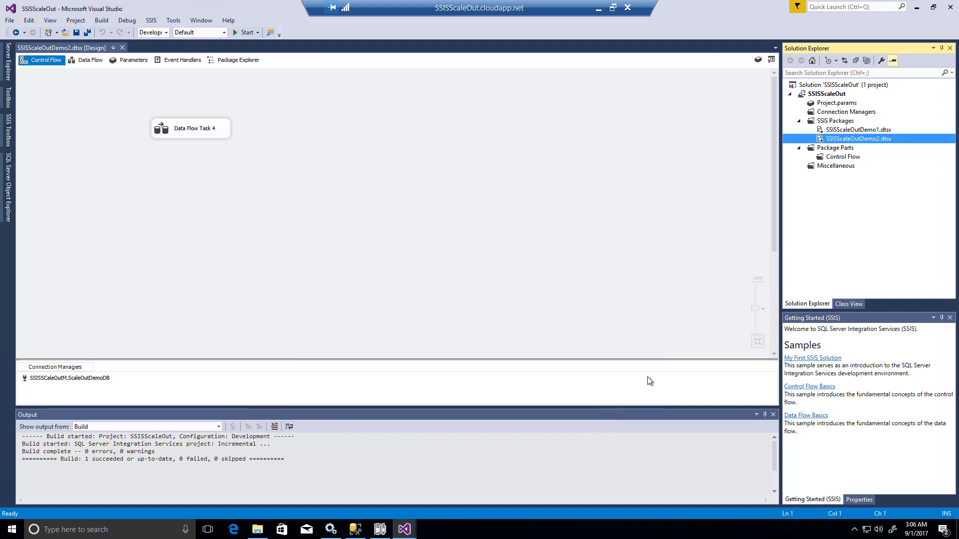
Step: Switch to SQL Server Management Studio, refresh the server tree and expand SSISDB down to the SSISScaleOut project's packages
click(355, 529)
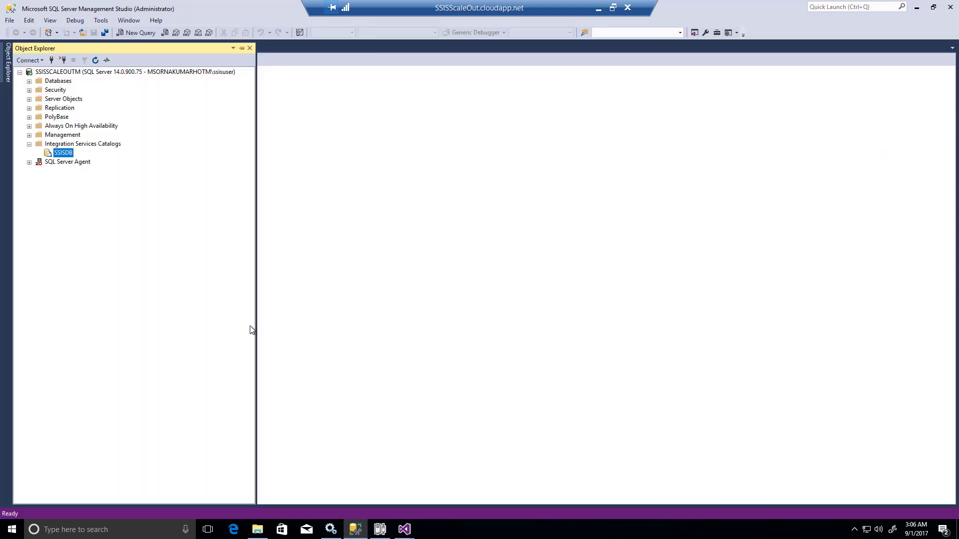
click(95, 60)
click(38, 153)
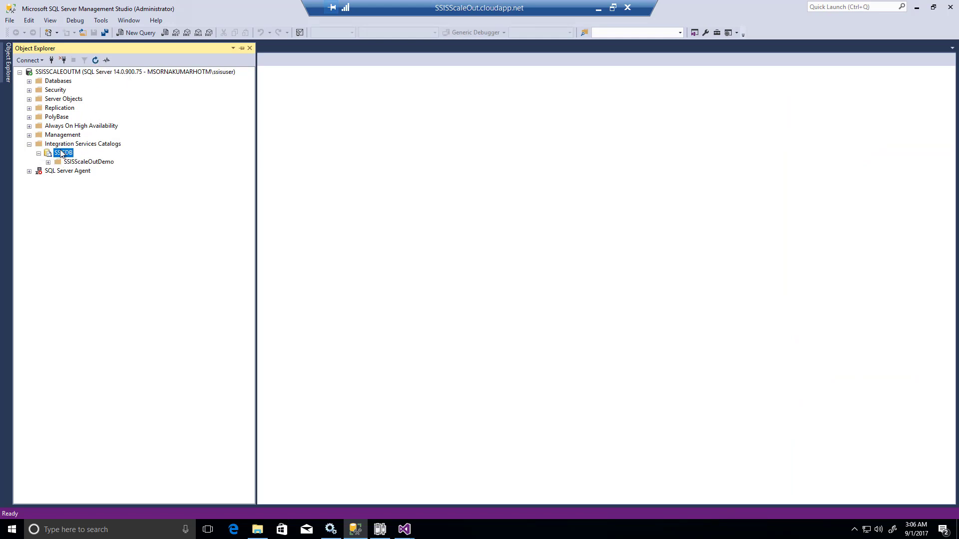
click(48, 163)
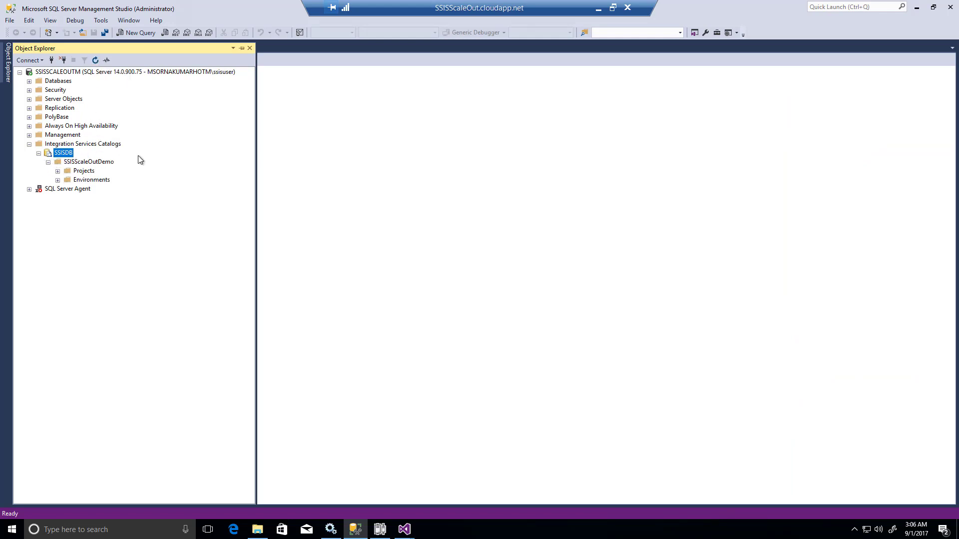
click(58, 172)
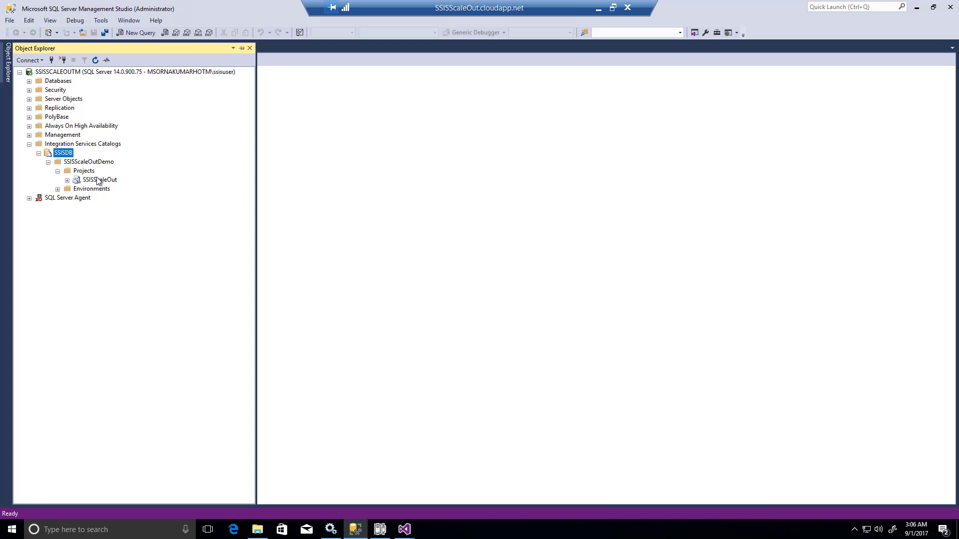
click(67, 180)
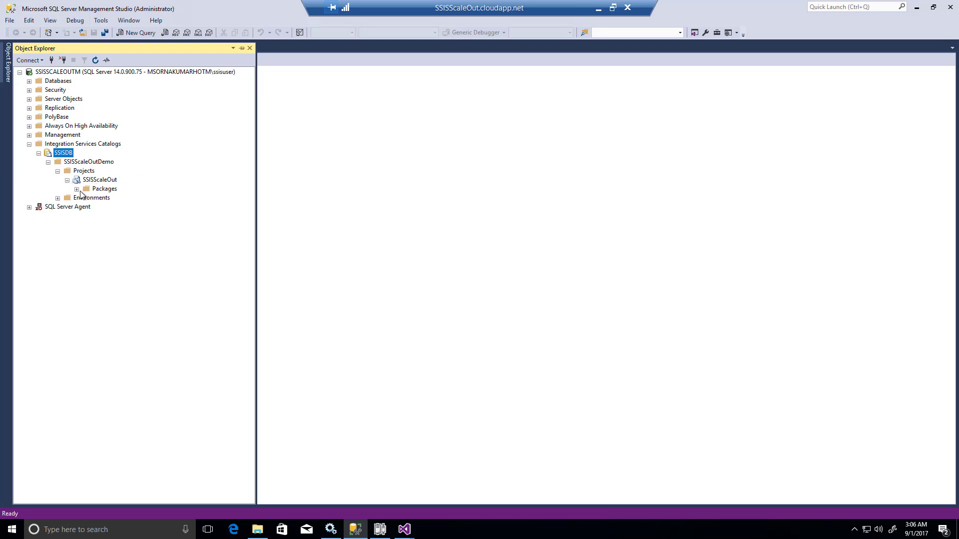
click(77, 189)
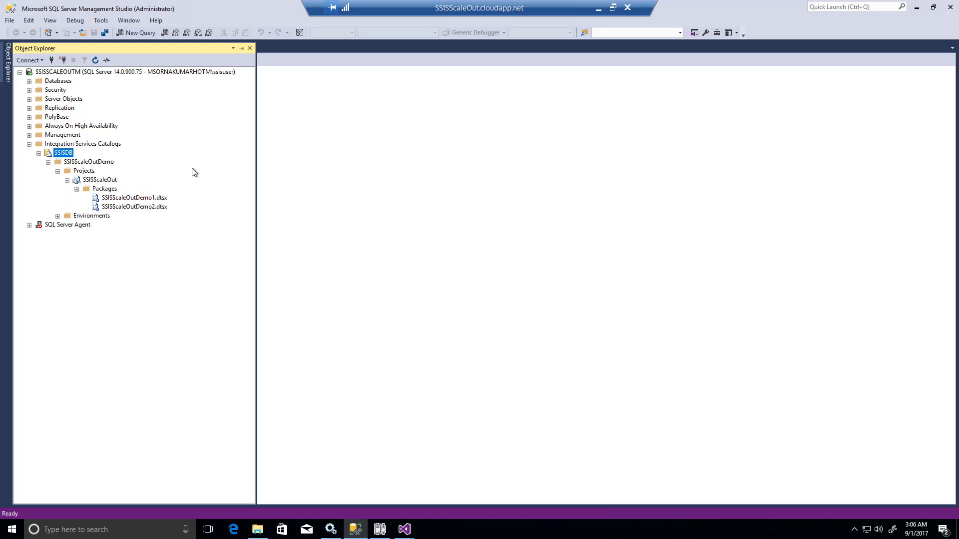
Step: Start a Scale Out execution of the SSISScaleOut project, disallow any machine and select workers SSISSCALEOUTW and SSISSCALEOUTM
right_click(108, 181)
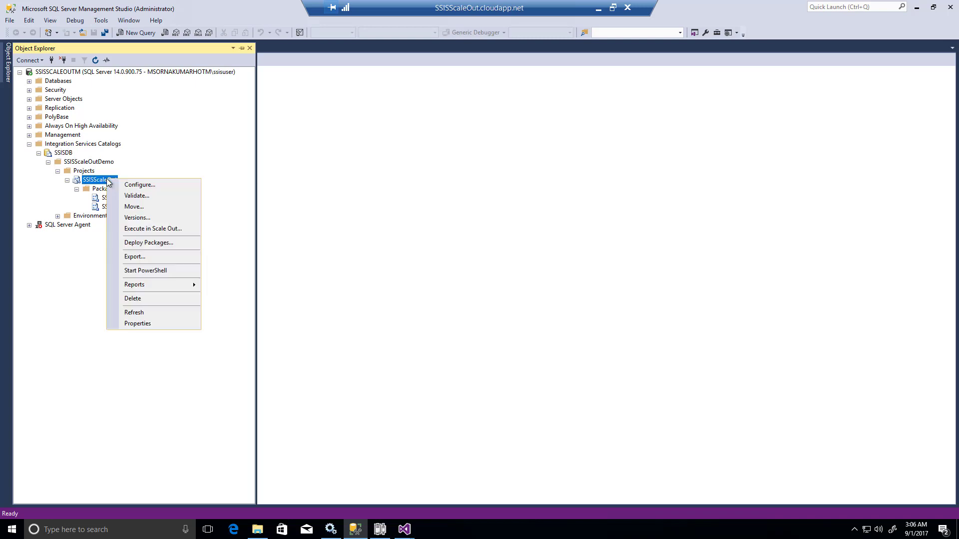
click(154, 229)
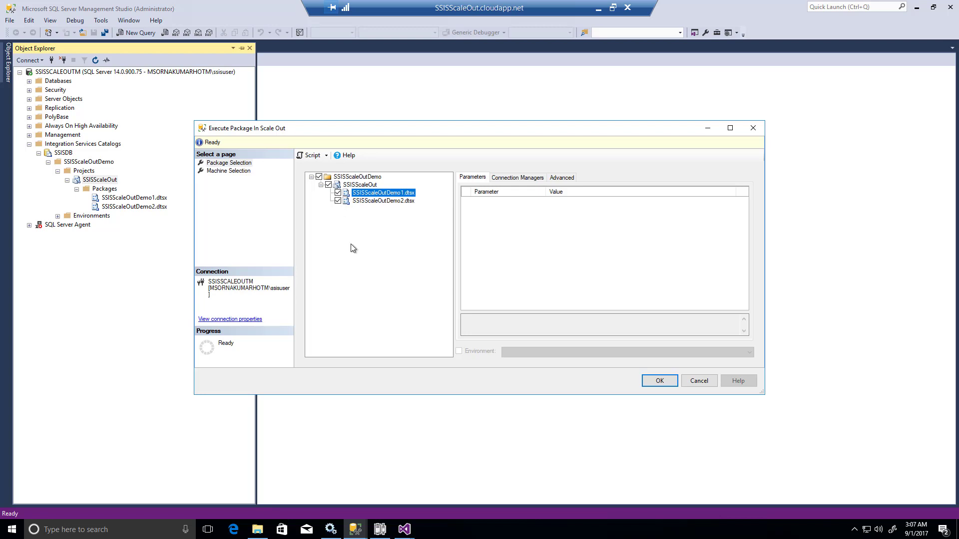
click(228, 172)
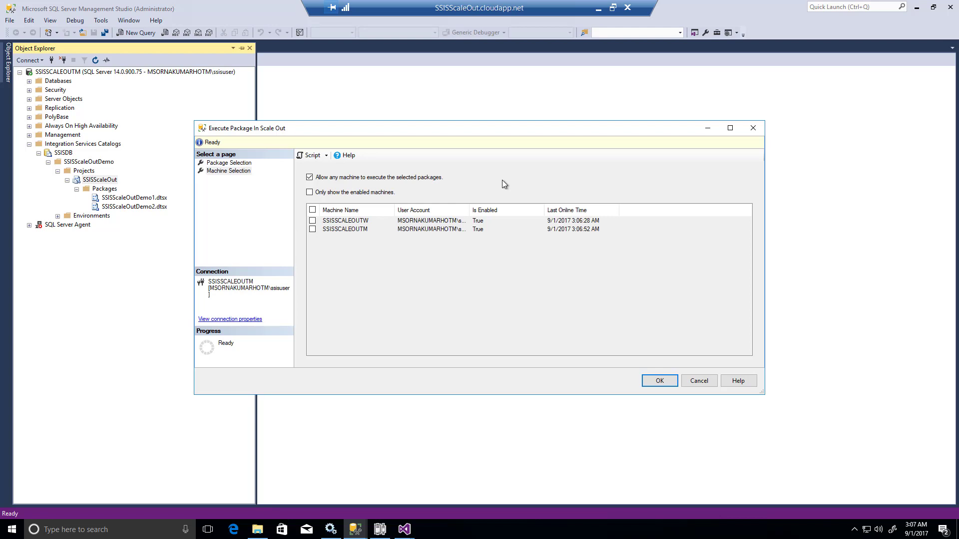
click(311, 178)
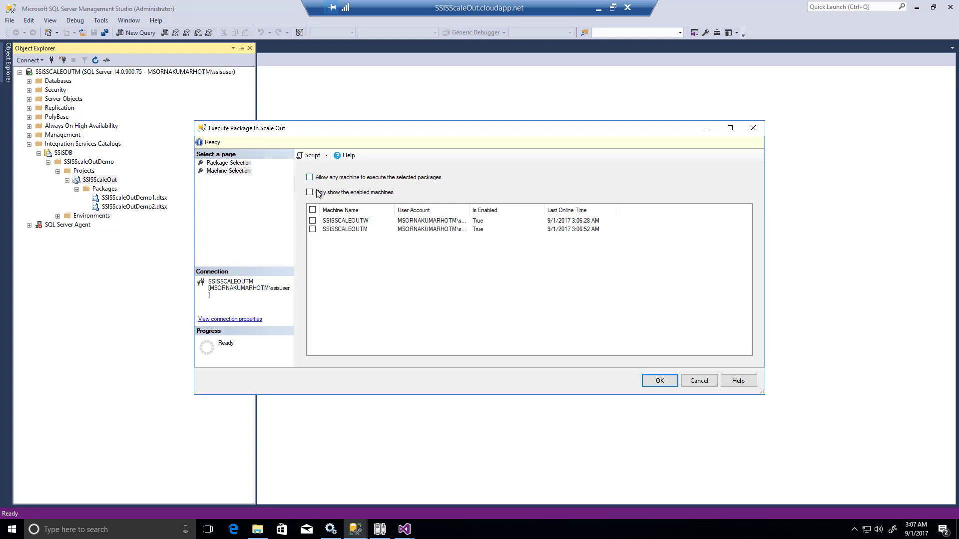
click(312, 220)
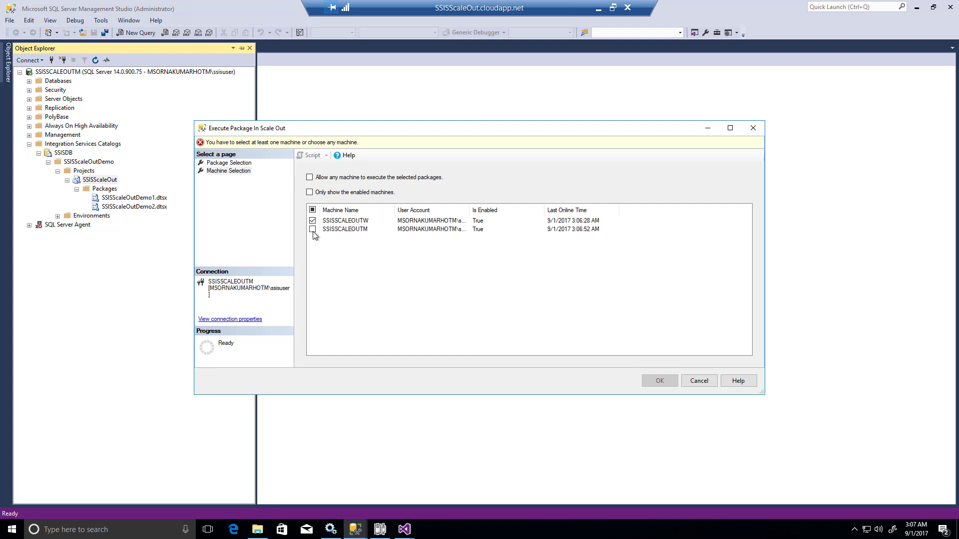
click(312, 229)
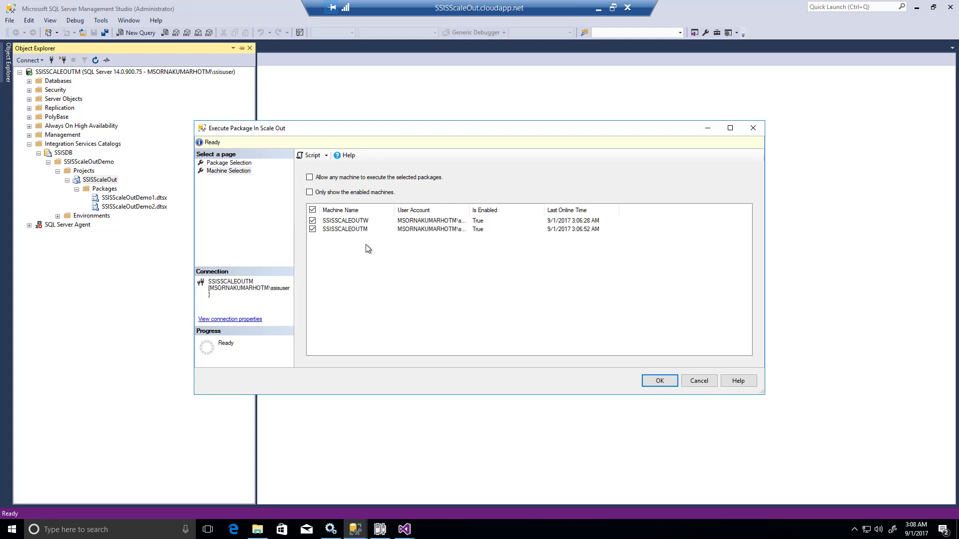
Step: Try the filter for showing only enabled machines and check the SSISSCALEOUTW worker in Scale Out Manager
click(320, 196)
click(333, 196)
click(379, 529)
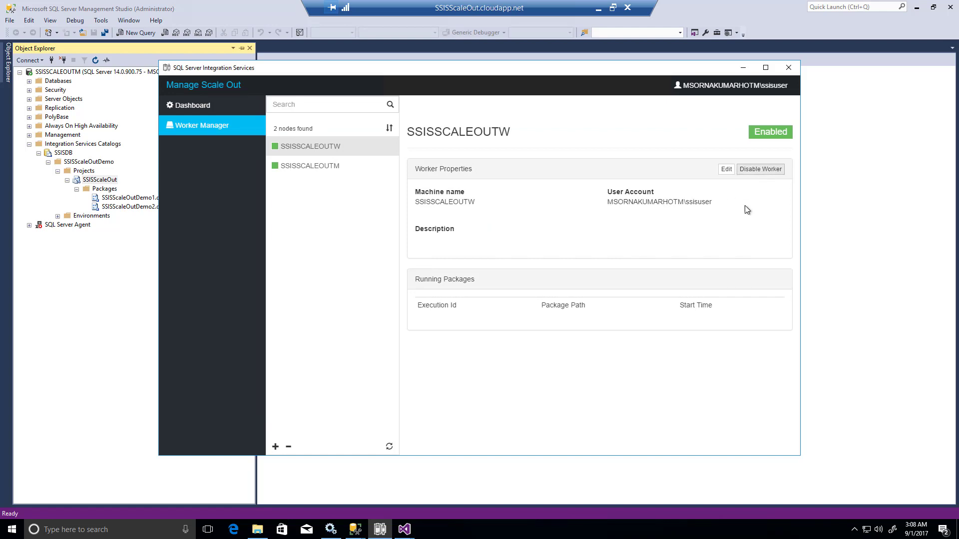
click(744, 69)
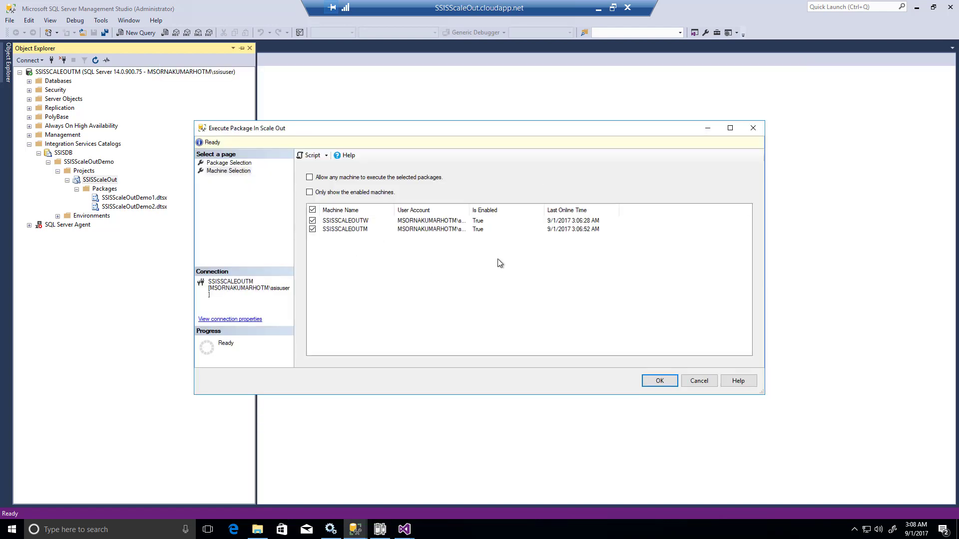
Step: Queue both packages for execution on the selected workers, open the All Executions report and refresh it
click(657, 382)
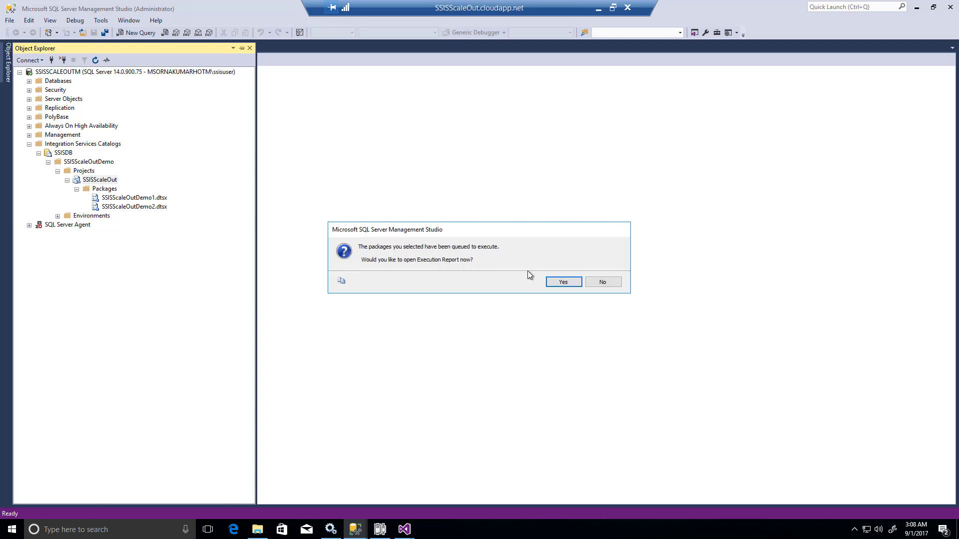
click(555, 283)
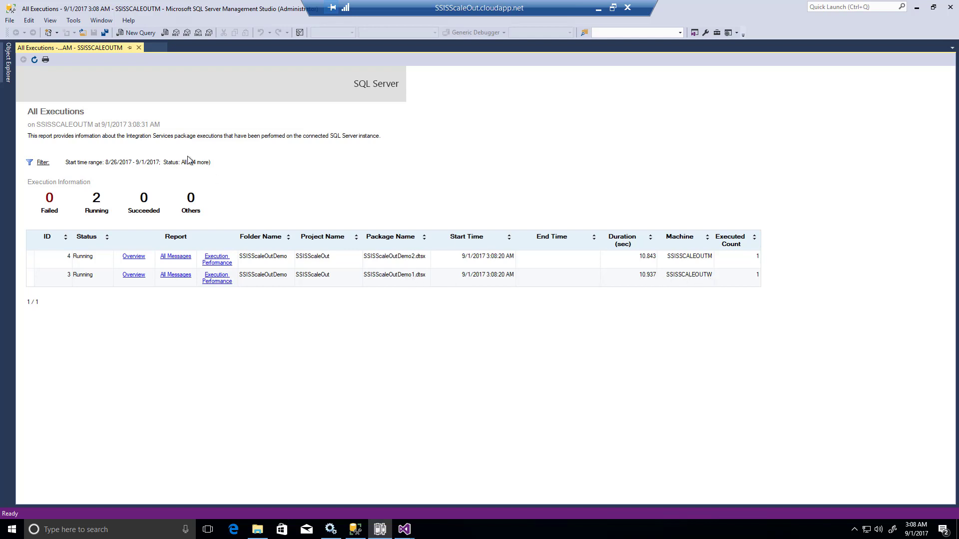
click(34, 60)
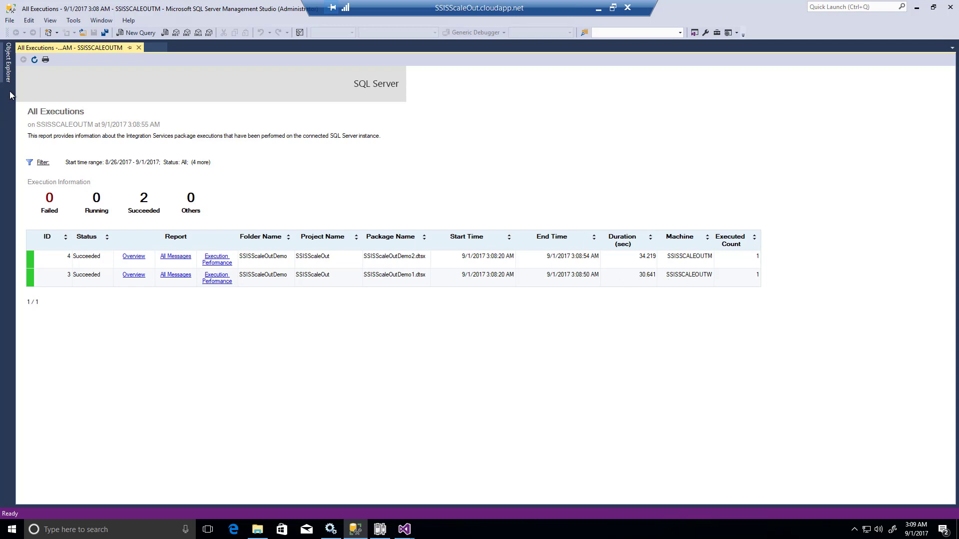
Step: Set up another SSISScaleOut Scale Out execution, disallowing any machine, showing only enabled machines and selecting SSISSCALEOUTW and SSISSCALEOUTM
mouse_move(9, 75)
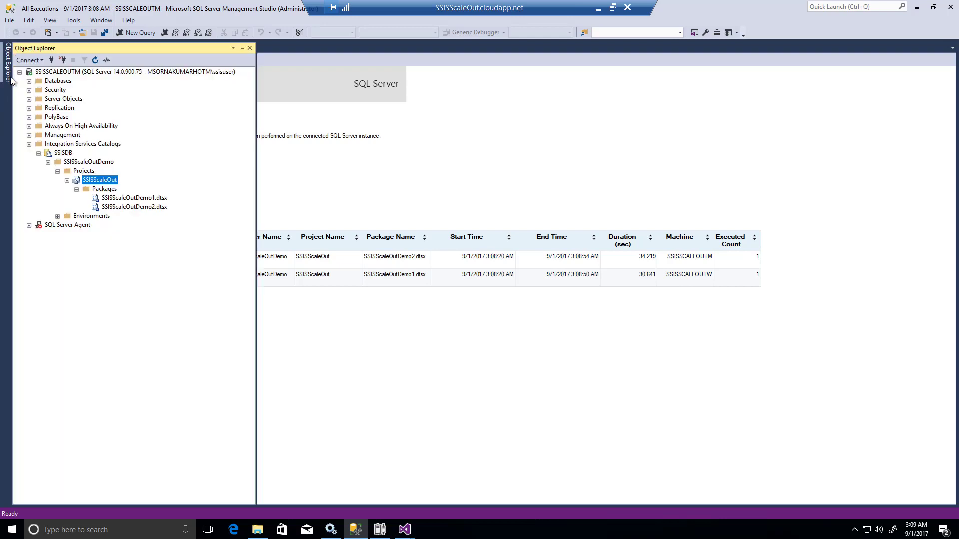
right_click(100, 181)
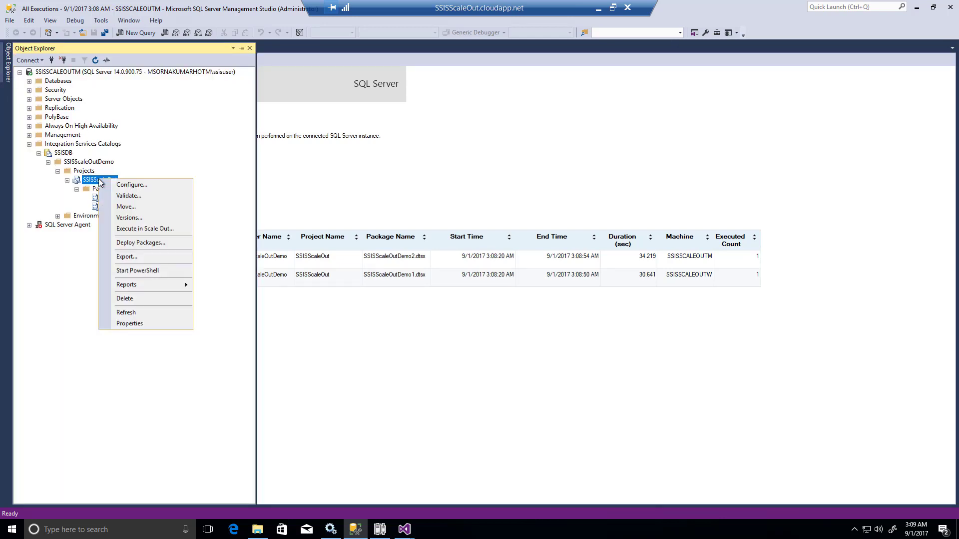
click(163, 229)
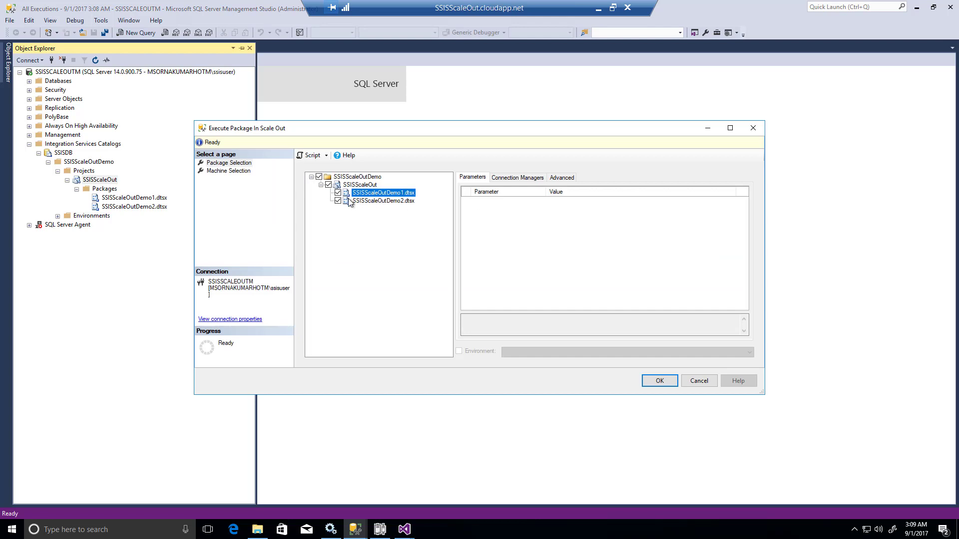
click(228, 171)
click(310, 177)
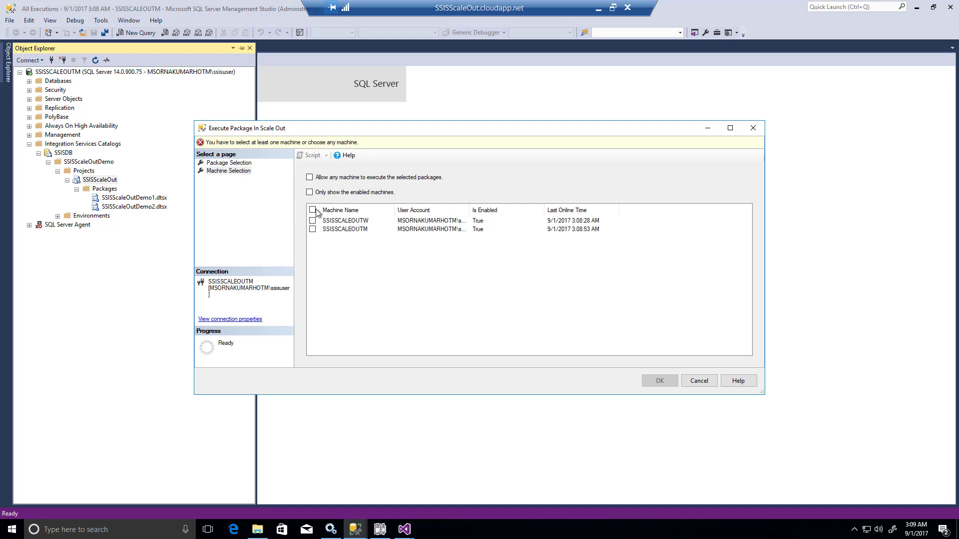
click(310, 192)
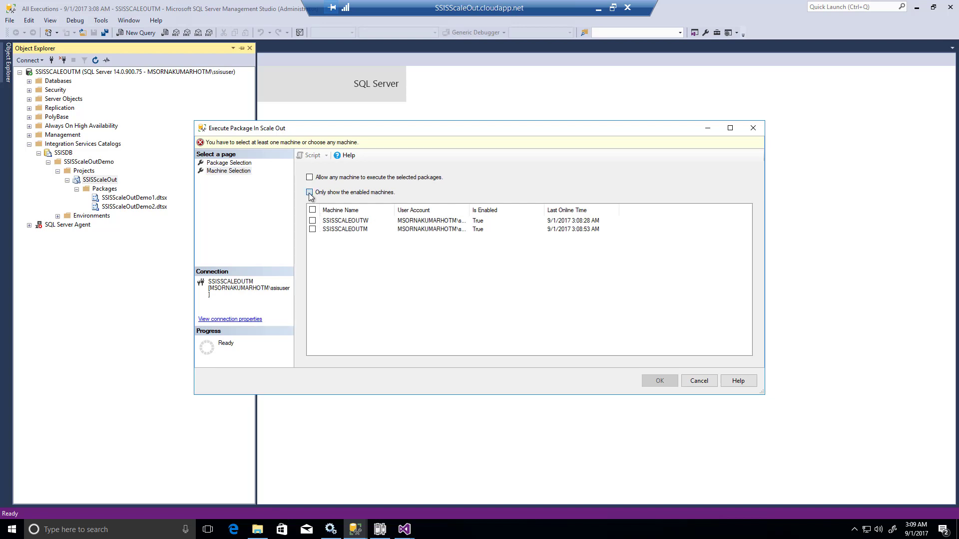
click(312, 221)
click(311, 230)
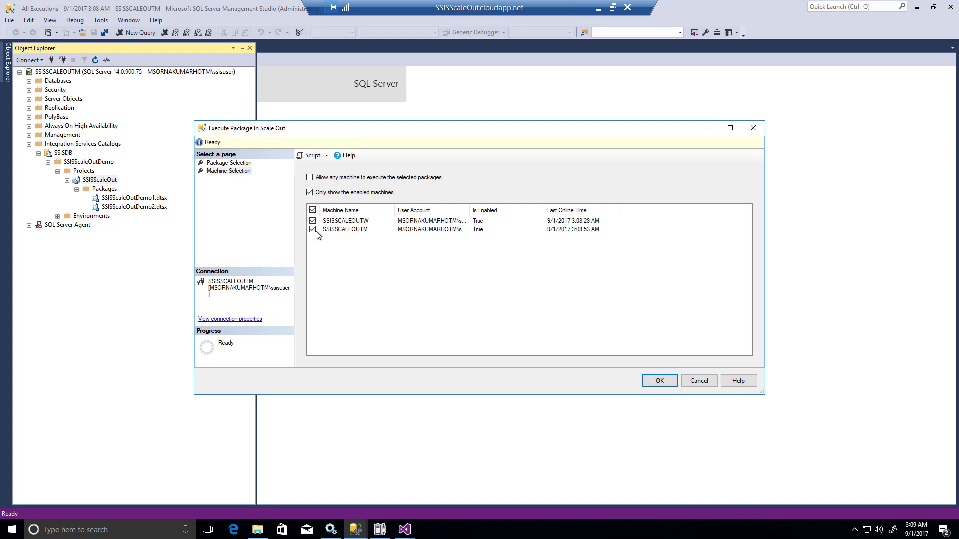
Step: Script the Scale Out execution to a new query window and leave the execution dialog without running it
click(326, 155)
click(362, 165)
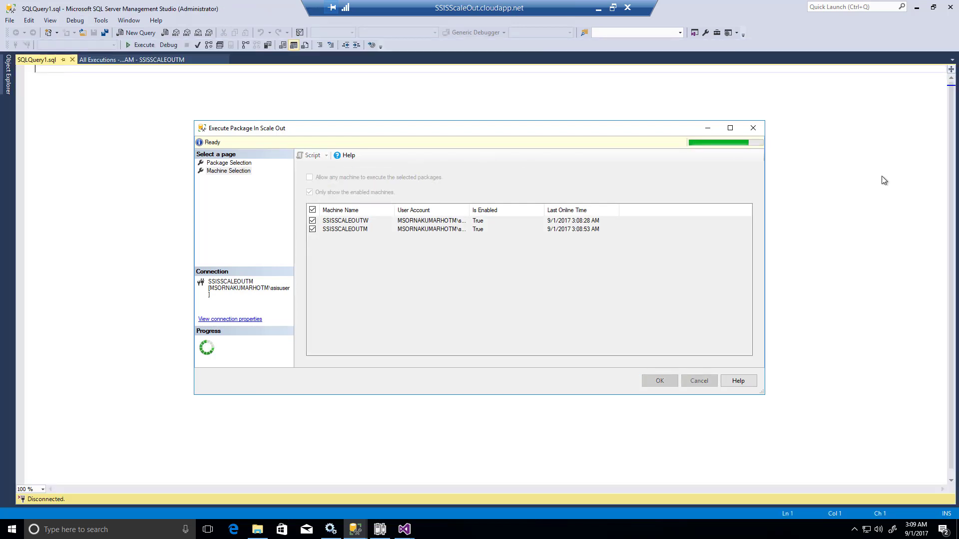
key(Escape)
click(829, 166)
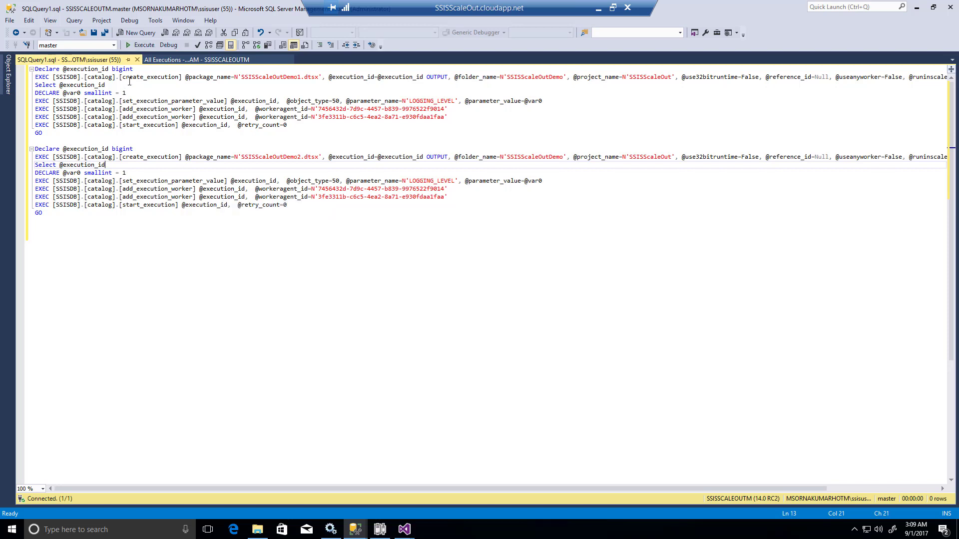
Step: Examine the create_execution call with its Scale Out parameters and both add_execution_worker calls in the generated script
double_click(145, 77)
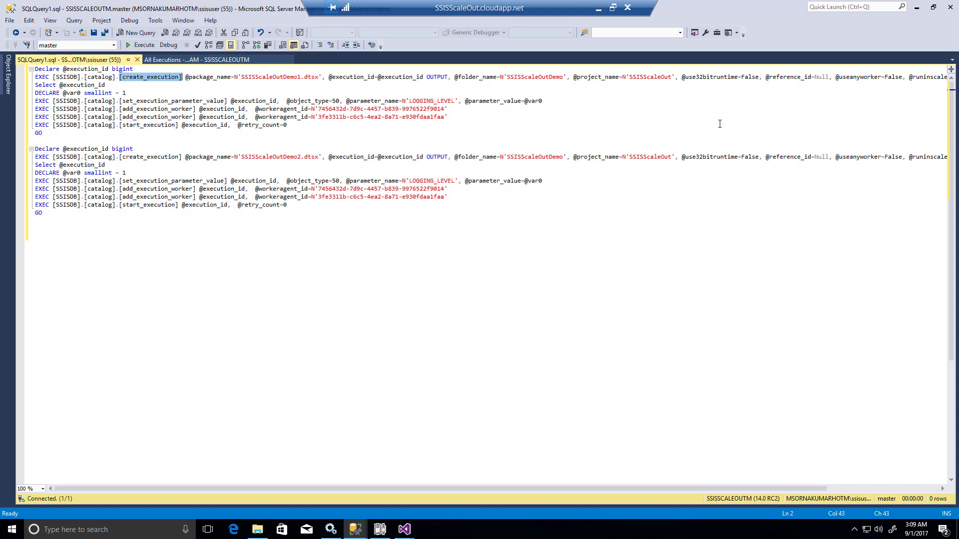
drag(721, 489, 834, 488)
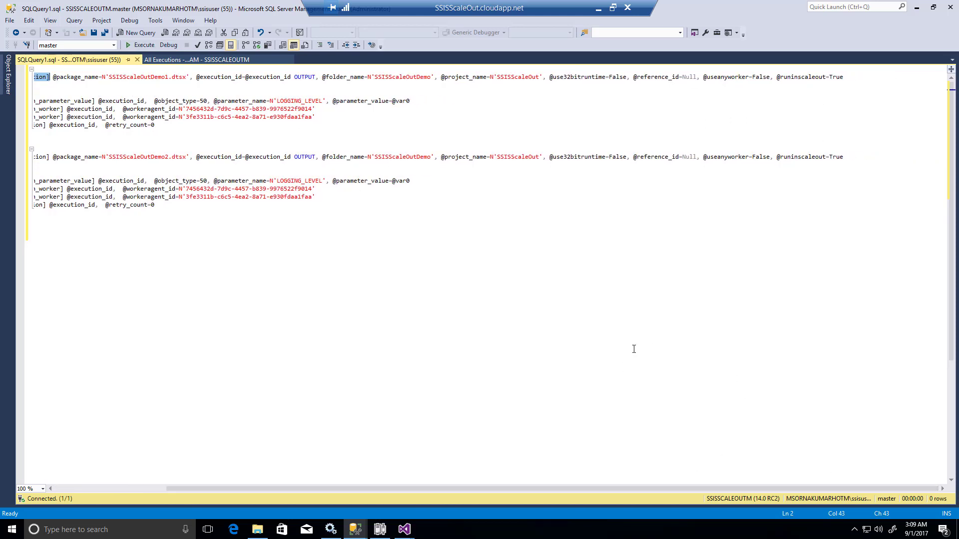
drag(344, 489, 232, 488)
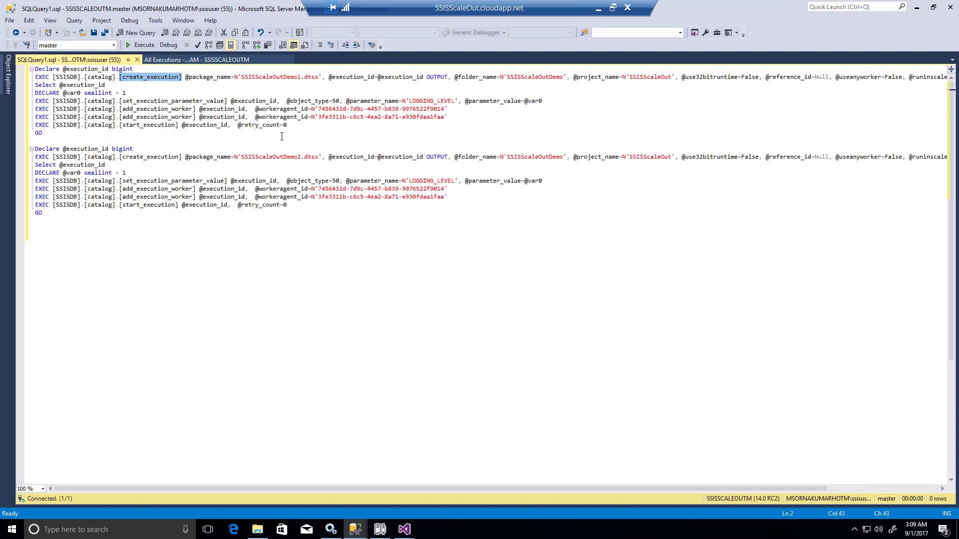
double_click(175, 110)
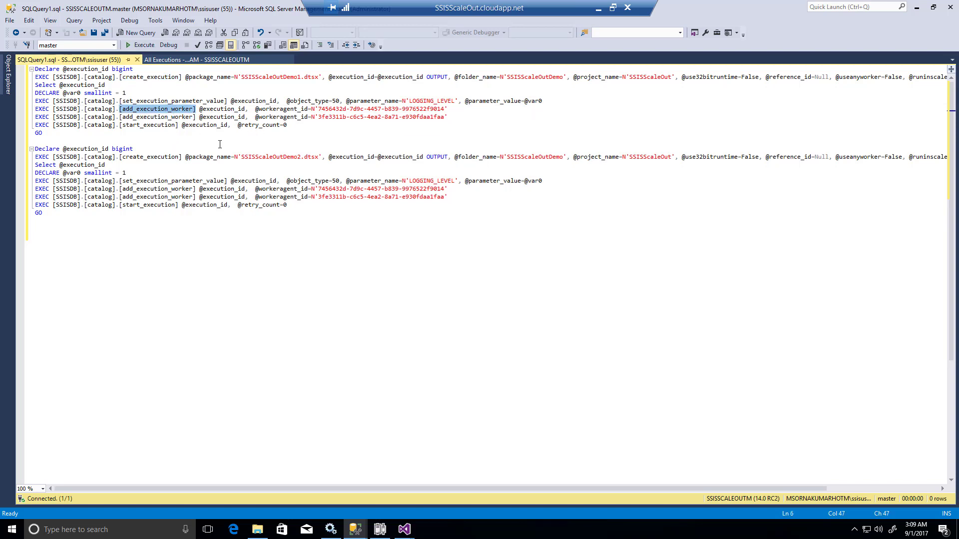
double_click(164, 117)
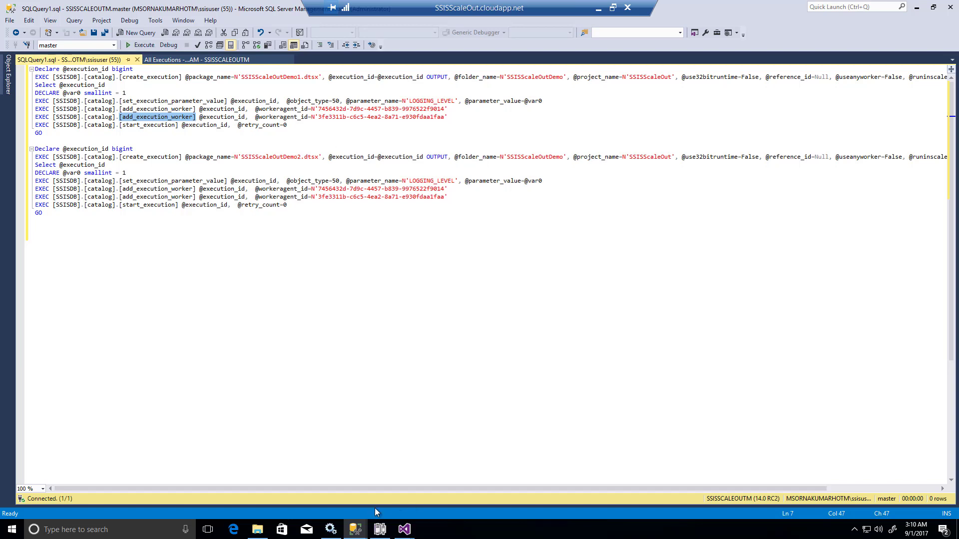
Step: Set up a Scale Out execution of the SSISScaleOut project, disallowing any machine and selecting only SSISSCALEOUTM as the worker
click(197, 60)
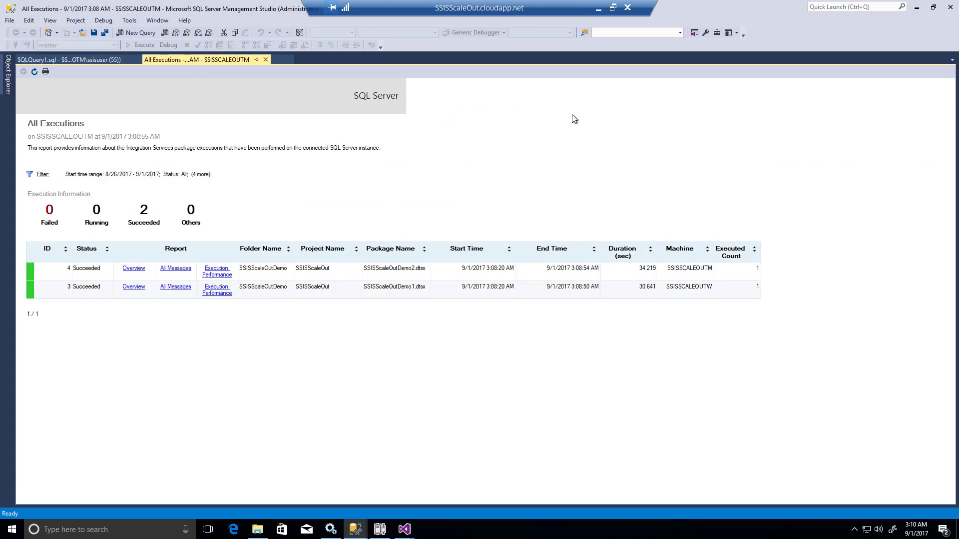
click(8, 80)
click(100, 192)
right_click(109, 196)
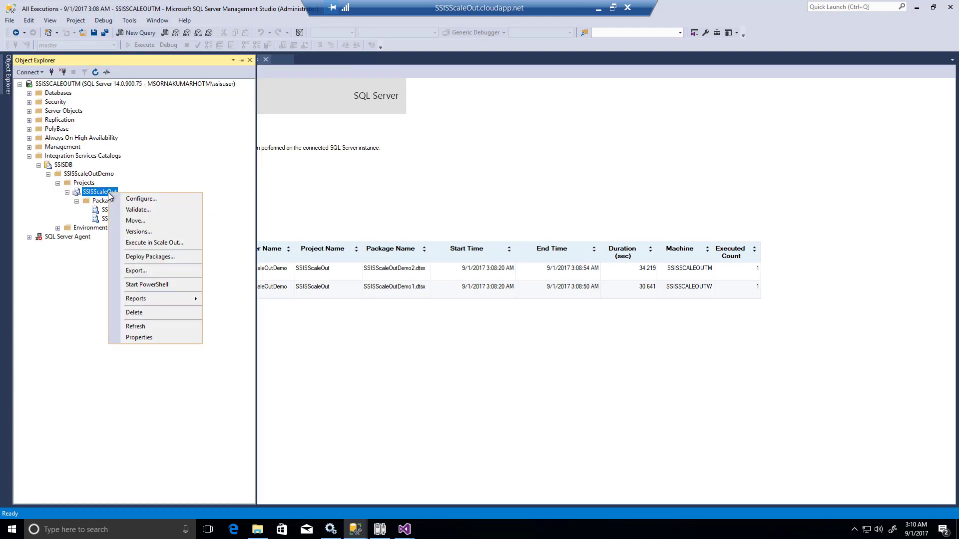
click(165, 243)
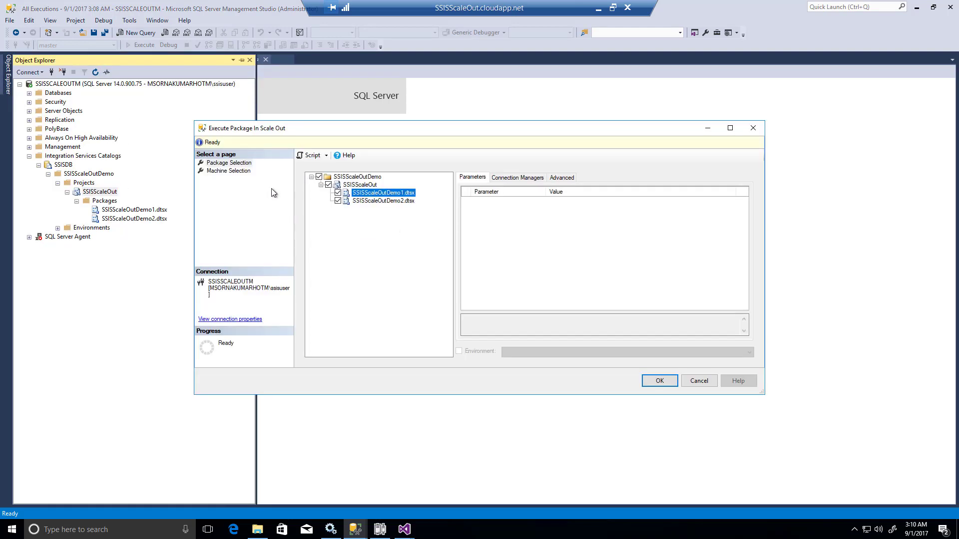
click(244, 172)
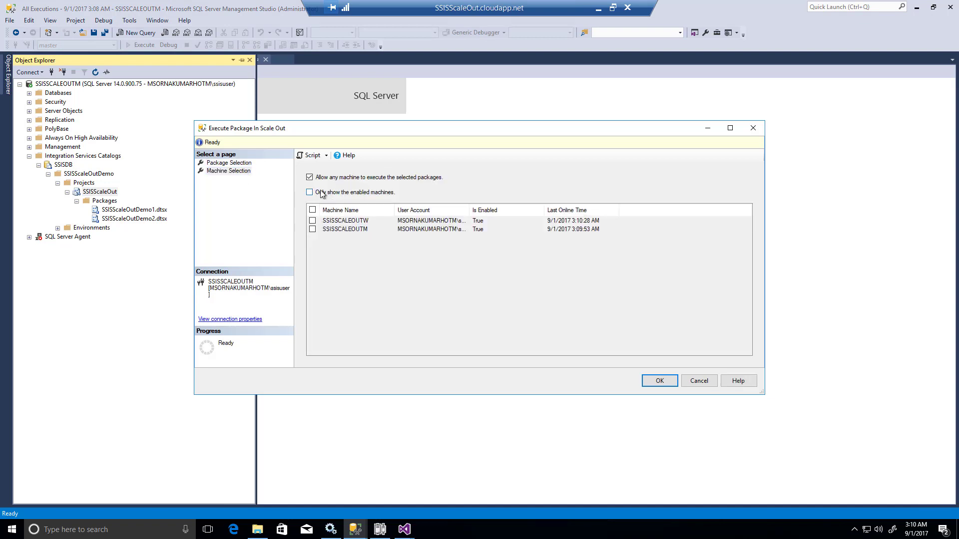
click(310, 177)
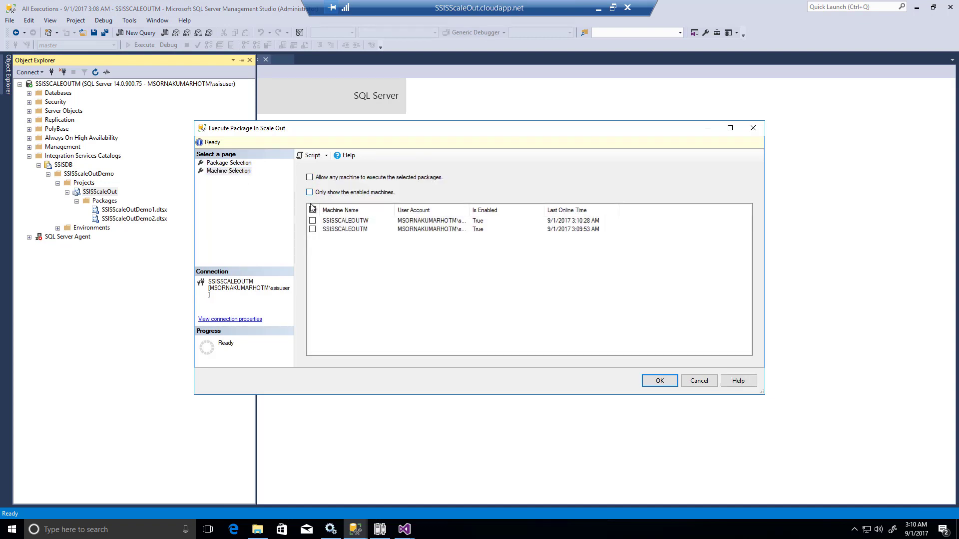
click(313, 229)
Step: Queue both packages for execution on SSISSCALEOUTM and monitor them to completion by refreshing the All Executions report
click(652, 383)
click(555, 284)
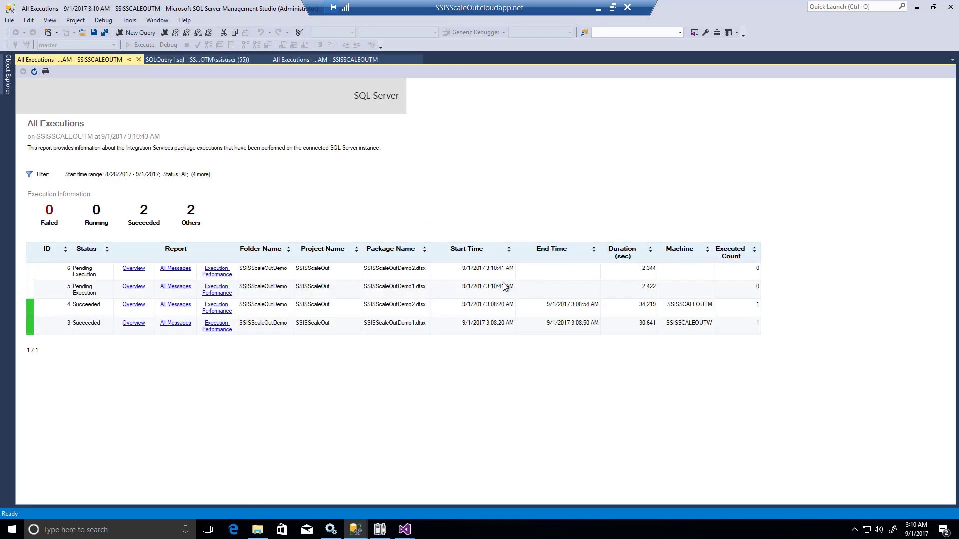
click(35, 72)
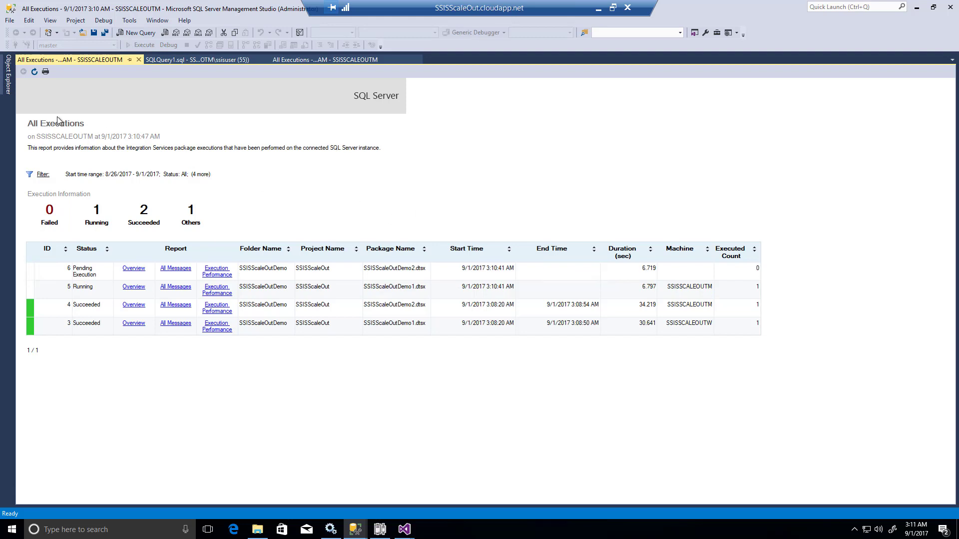
click(34, 72)
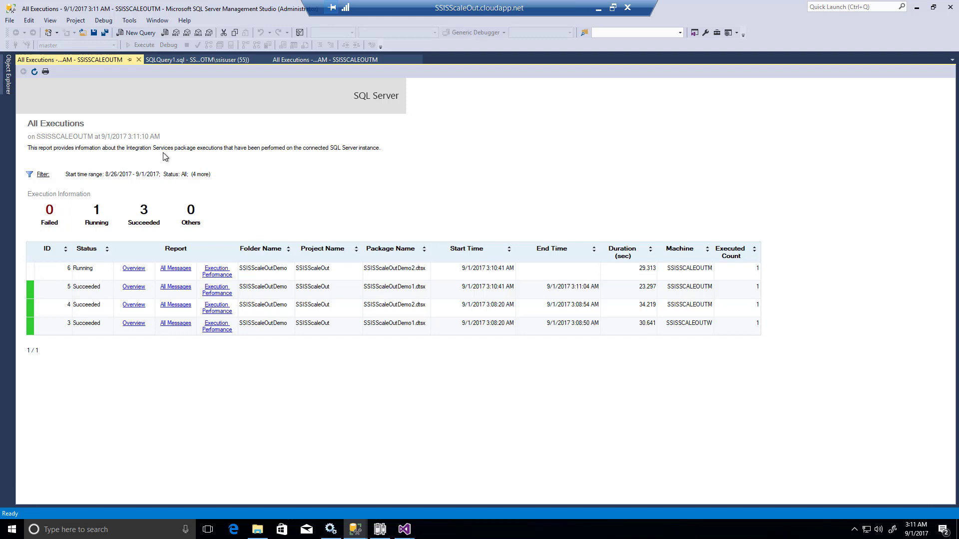
click(35, 71)
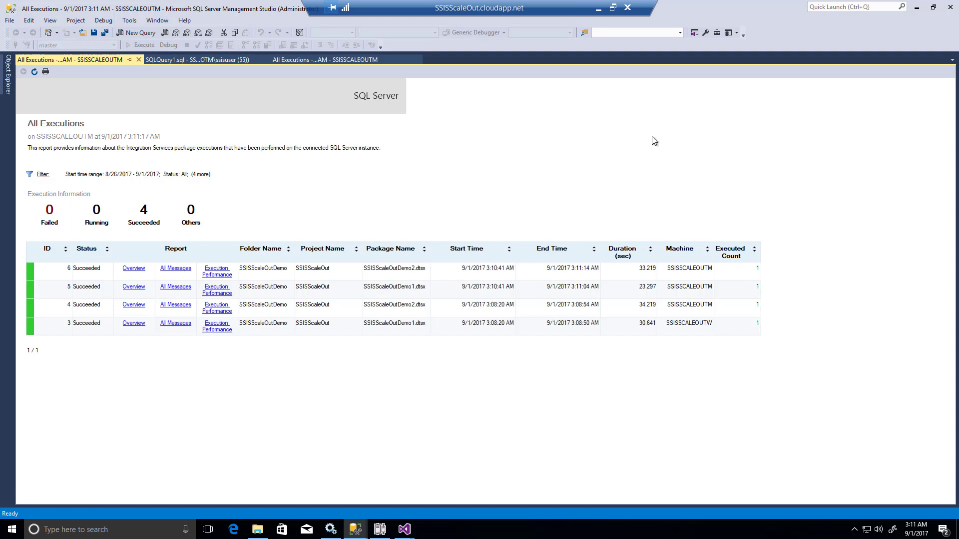
Step: Switch from the remote session to PowerPoint and present the slide show from the prerequisites slide through to the Thank You slide
click(598, 8)
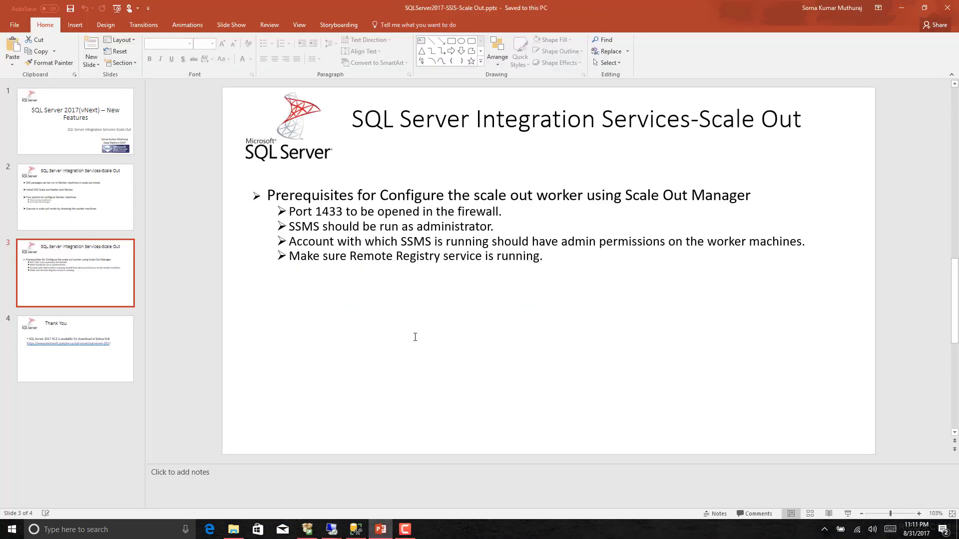
click(848, 515)
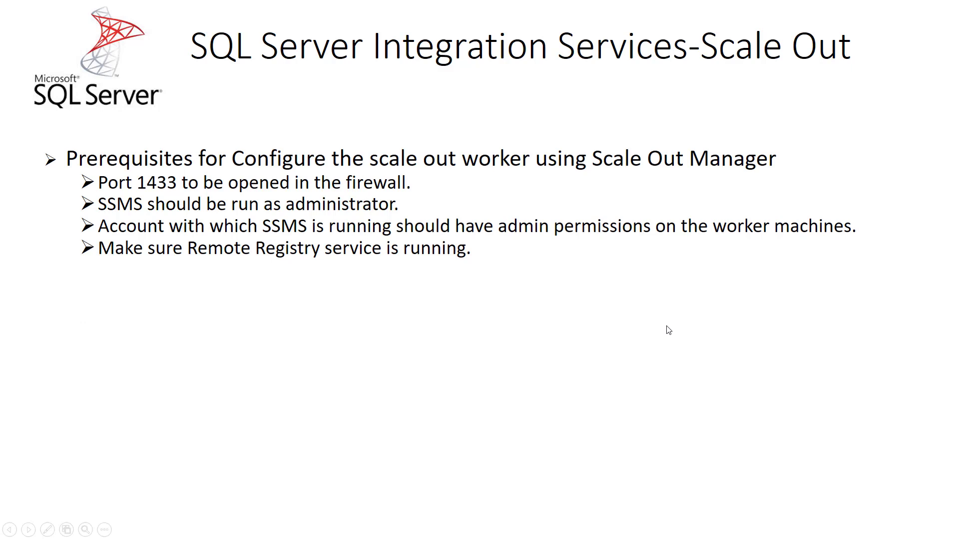
click(668, 330)
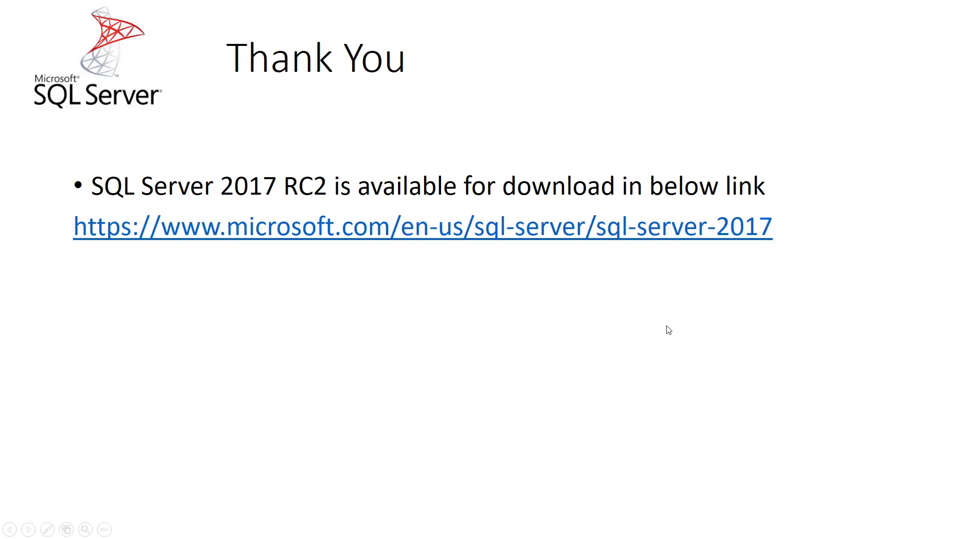